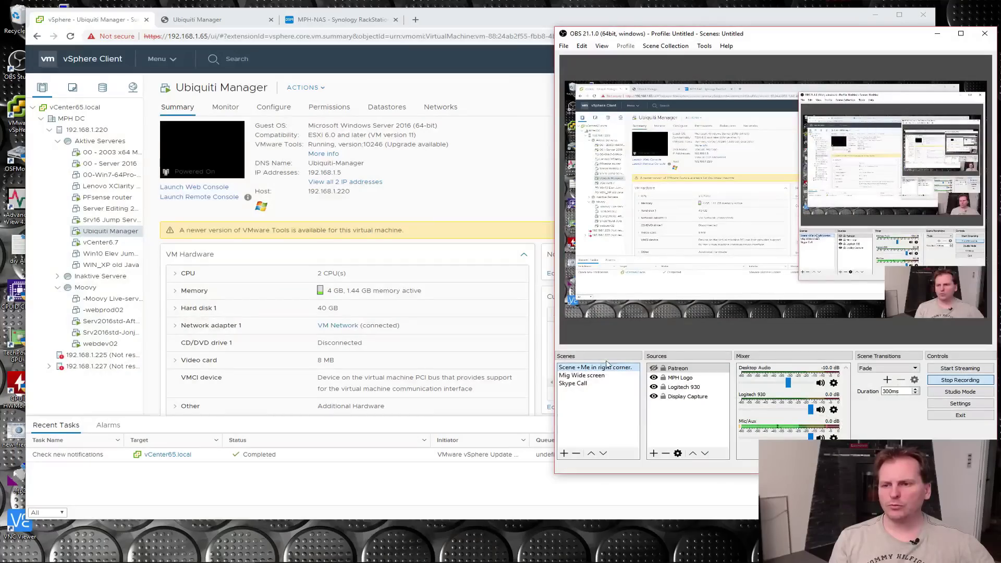
# Step: Move OBS and the browser aside and view the Ubiquiti Manager VM's web console
pyautogui.click(937, 33)
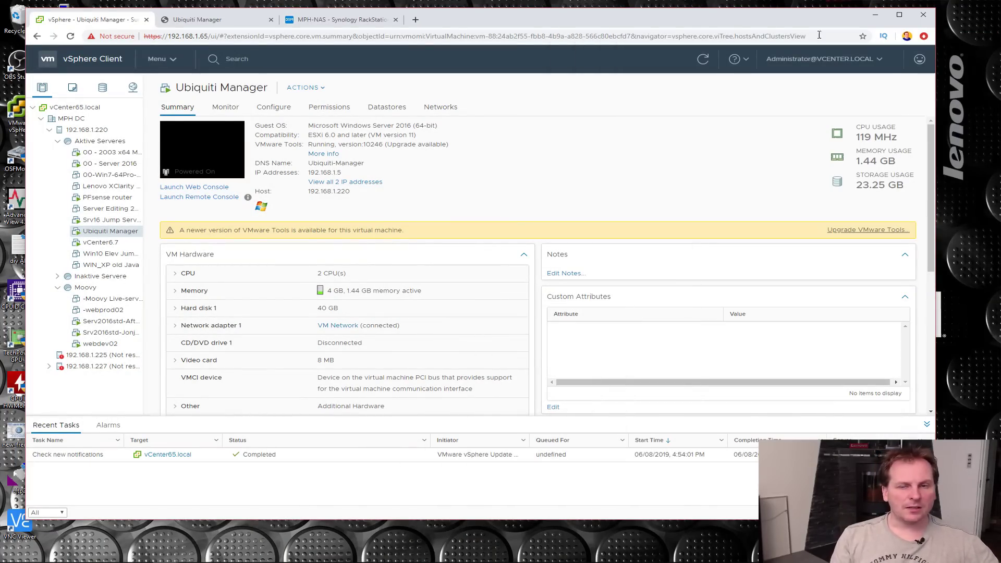
pyautogui.moveTo(489, 21); pyautogui.dragTo(545, 26)
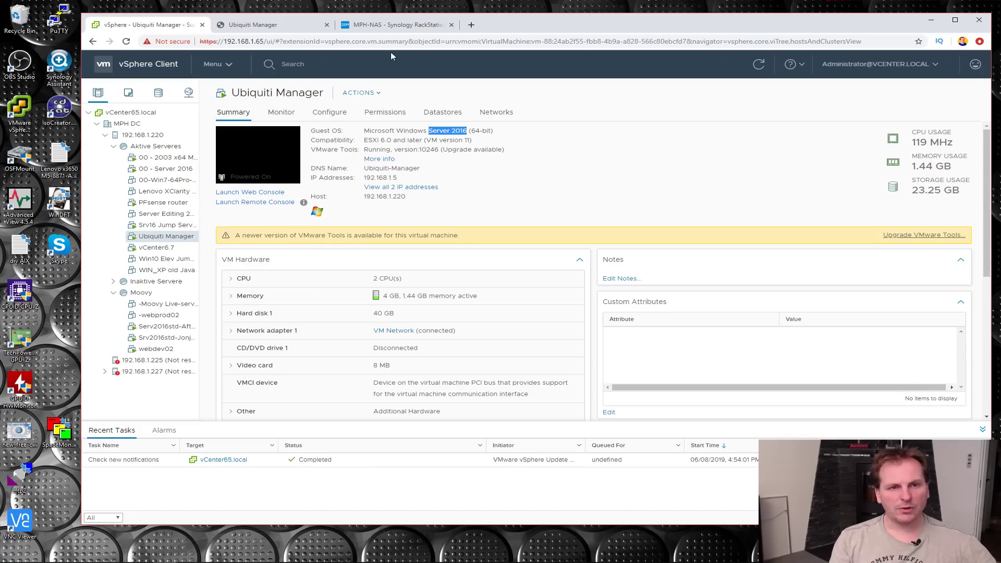
pyautogui.click(274, 27)
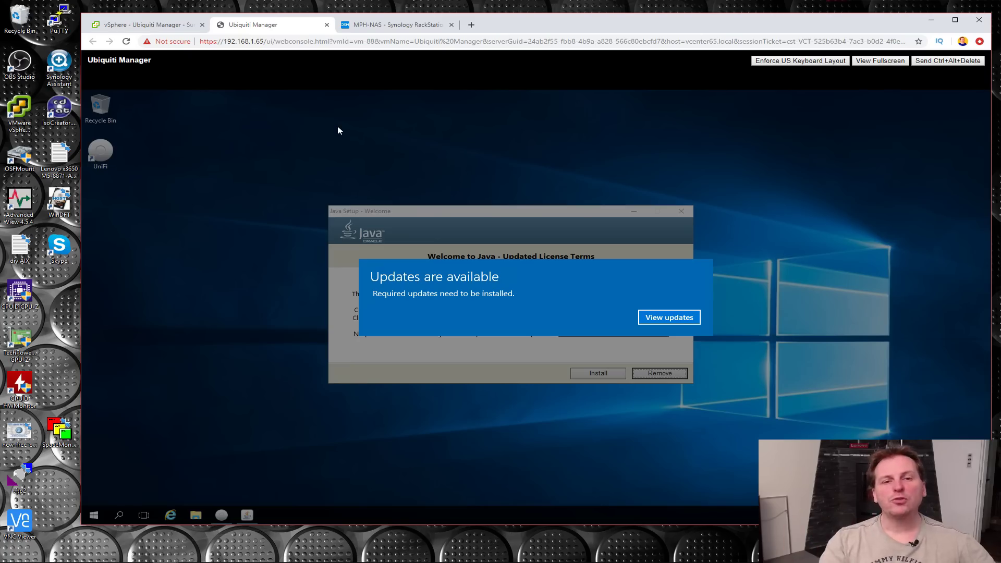
# Step: Switch to the MPH-NAS Synology tab and look over its address and application list
pyautogui.click(394, 26)
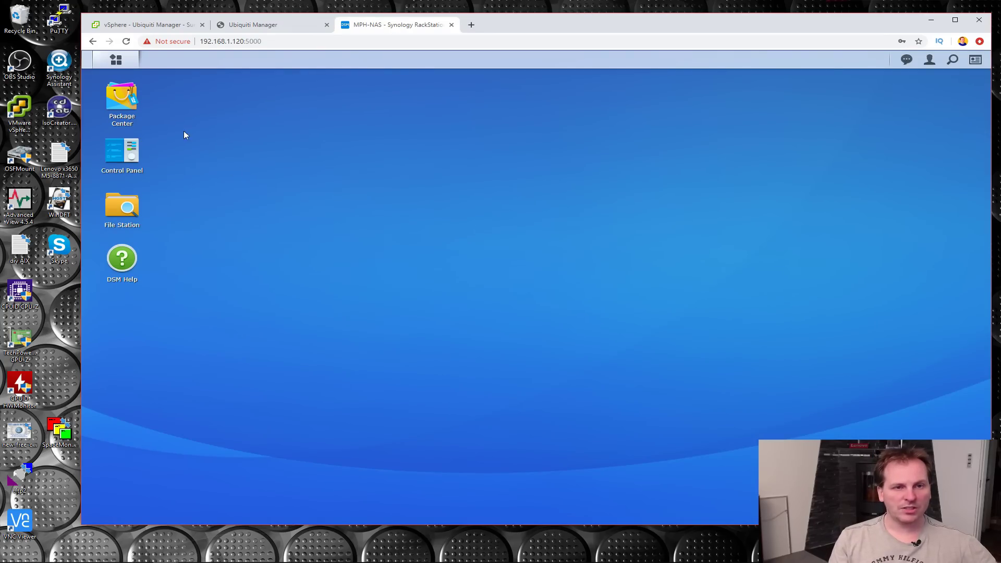
pyautogui.moveTo(202, 41); pyautogui.dragTo(249, 39)
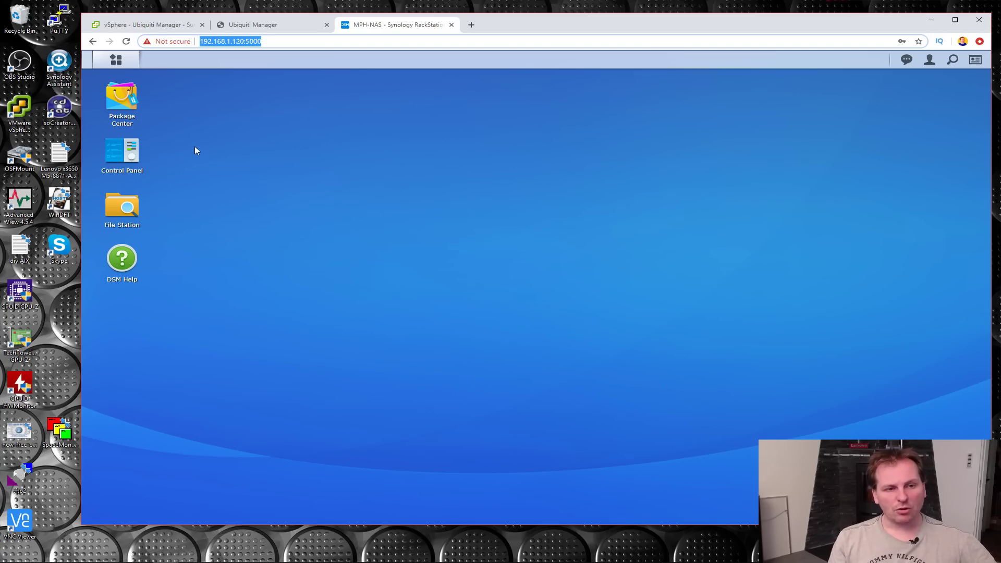
pyautogui.click(117, 60)
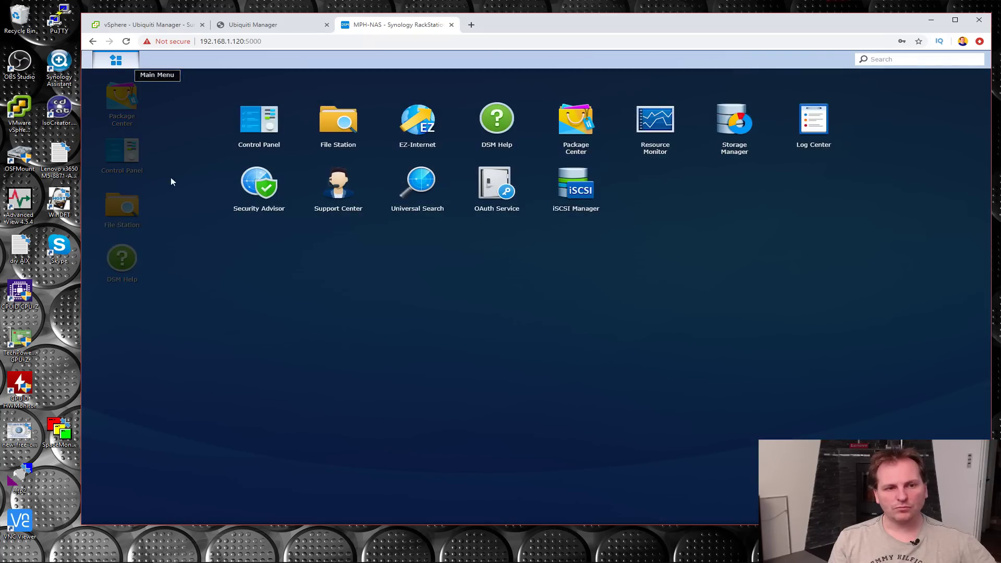
pyautogui.click(172, 177)
# Step: Open Package Center and search the packages for docker
pyautogui.click(119, 105)
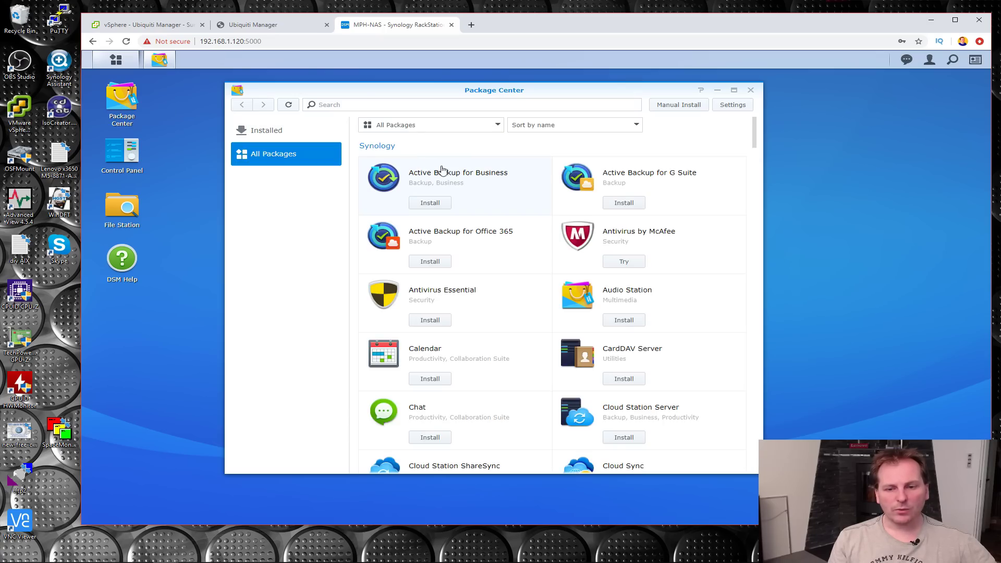
pyautogui.click(369, 105)
pyautogui.write('docker')
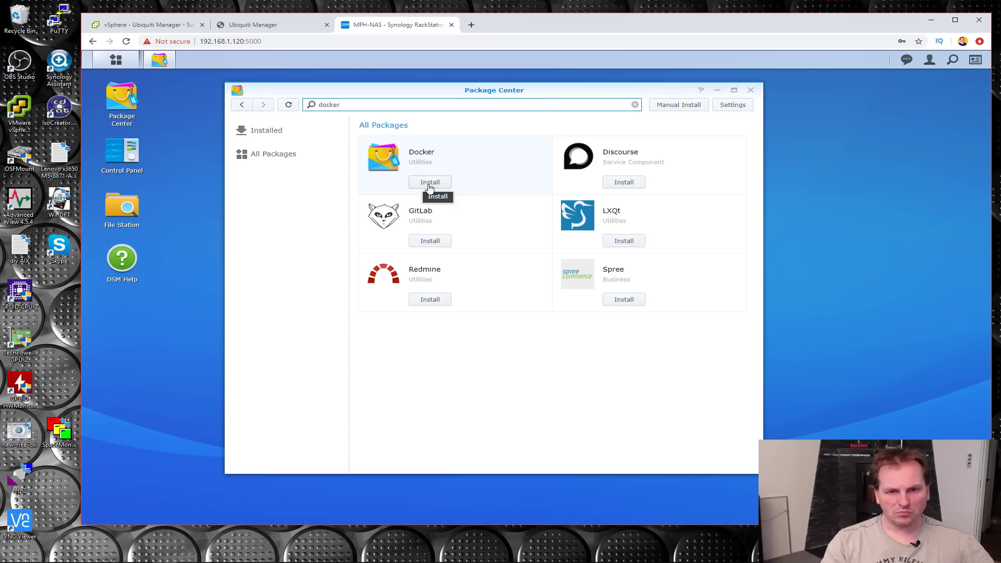
# Step: Install the Docker package onto Volume 2 and confirm the installation summary
pyautogui.click(429, 183)
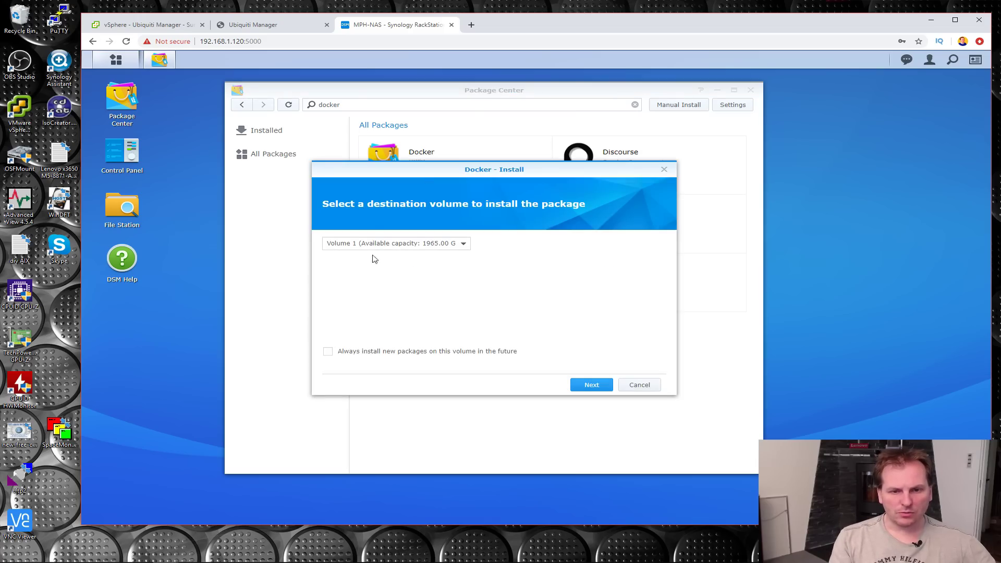
pyautogui.click(463, 245)
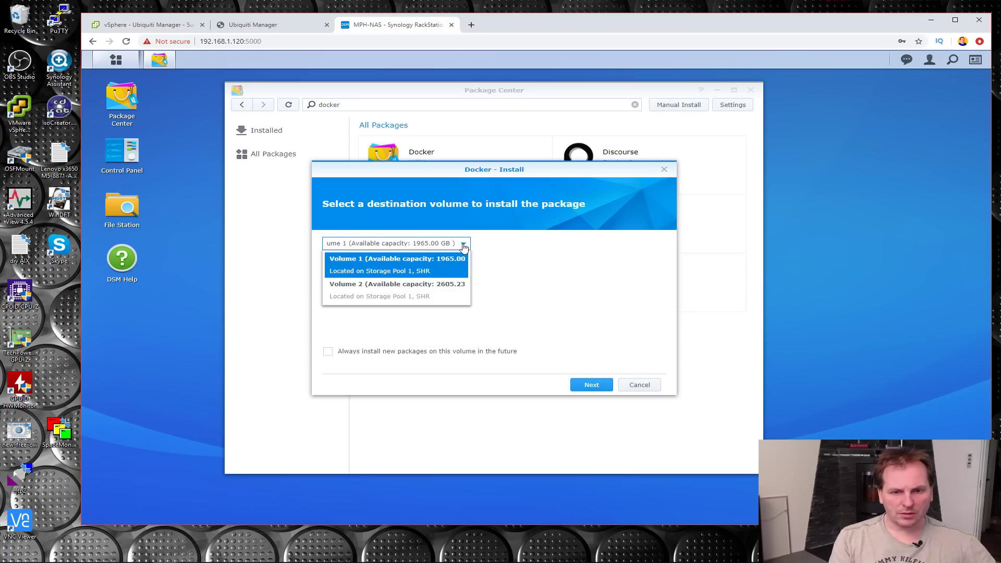
pyautogui.click(463, 245)
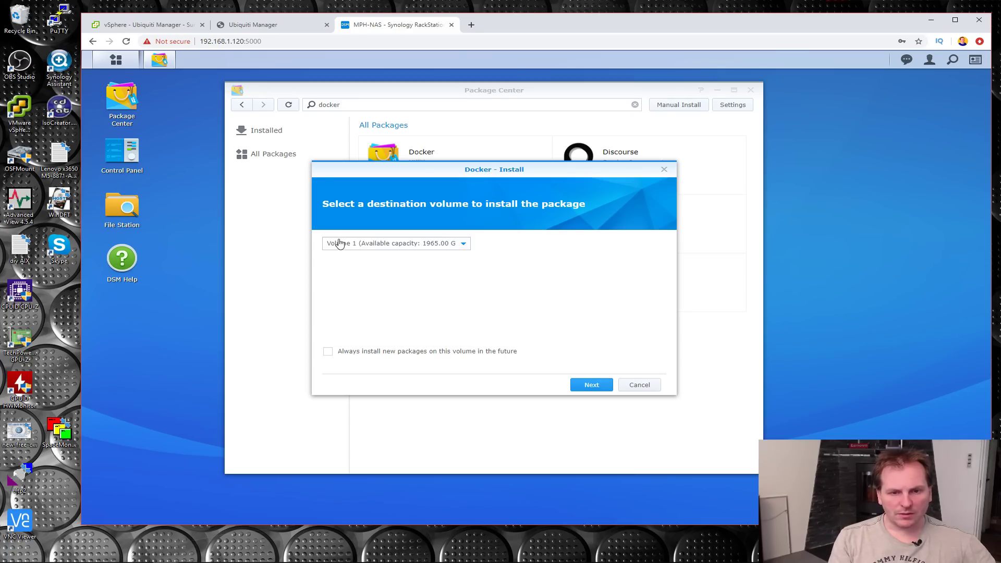
pyautogui.click(463, 249)
pyautogui.click(354, 286)
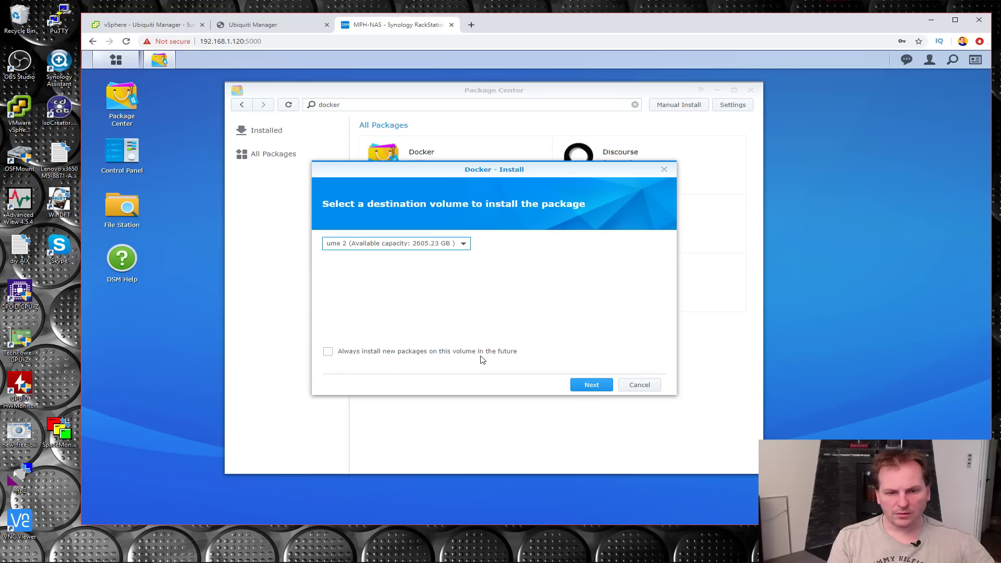
pyautogui.click(586, 384)
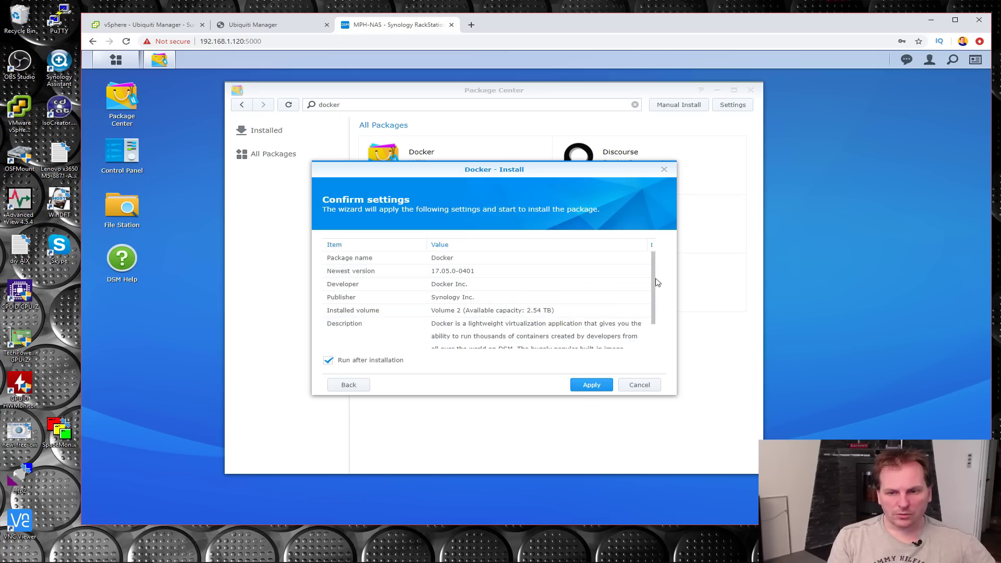
pyautogui.moveTo(653, 284); pyautogui.dragTo(653, 327)
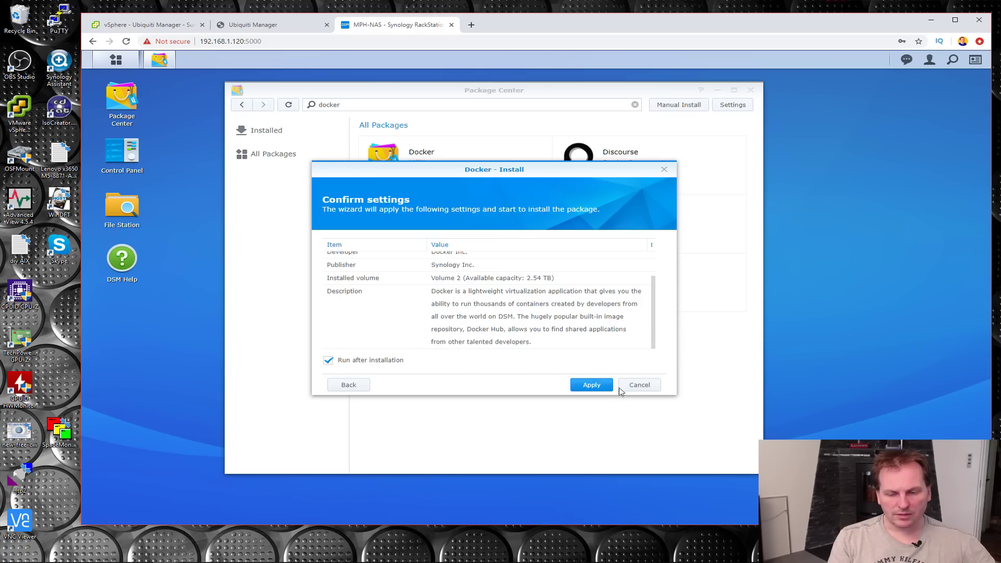
pyautogui.click(589, 386)
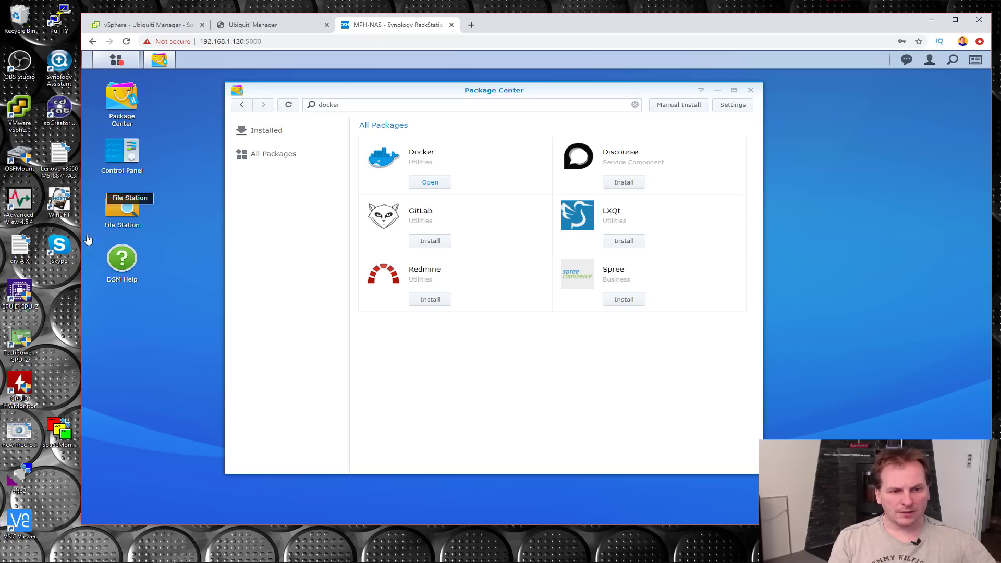
# Step: In File Station, create a folder named Unifi-manager in the docker share, then close it
pyautogui.click(121, 208)
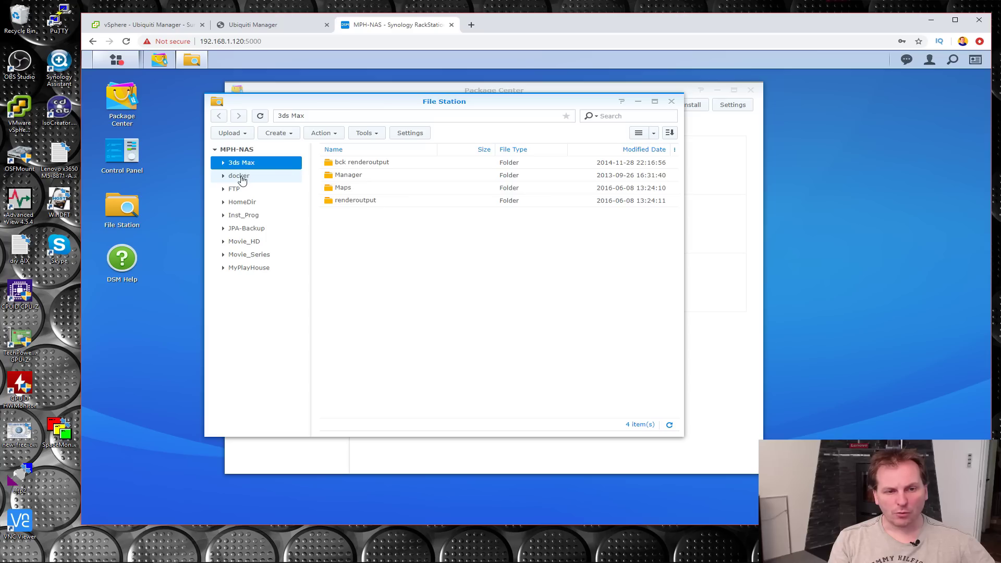
pyautogui.click(243, 180)
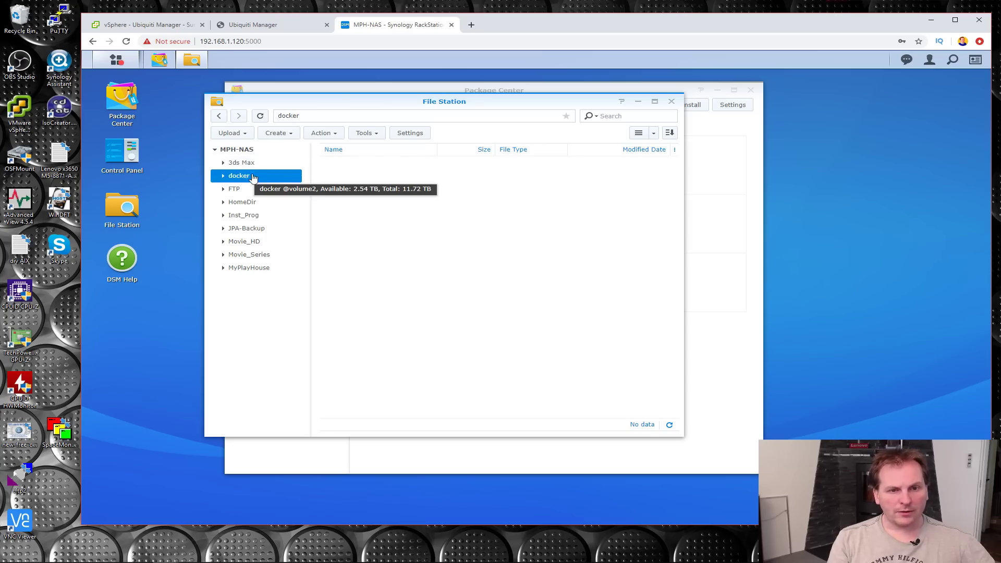
pyautogui.click(279, 134)
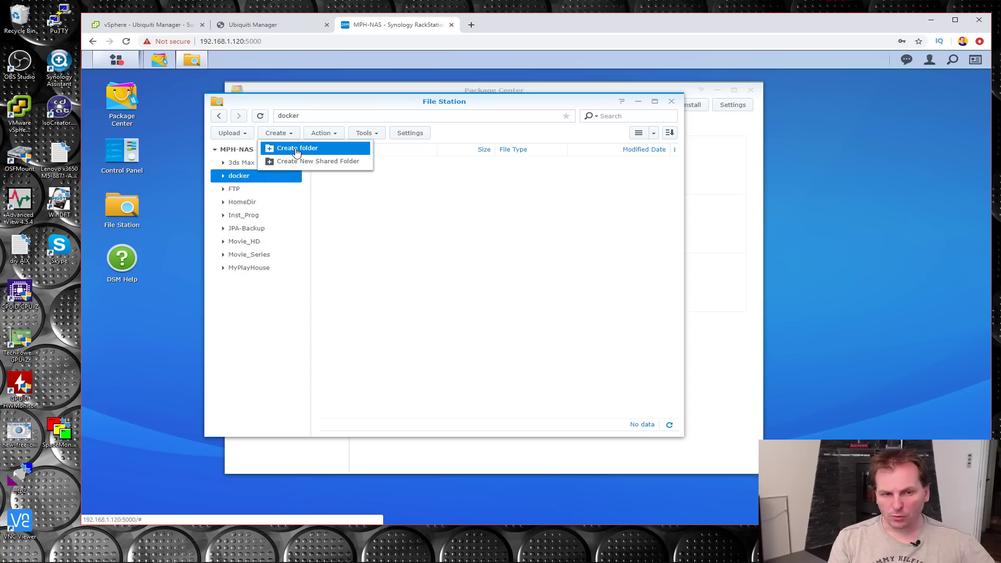
pyautogui.click(295, 151)
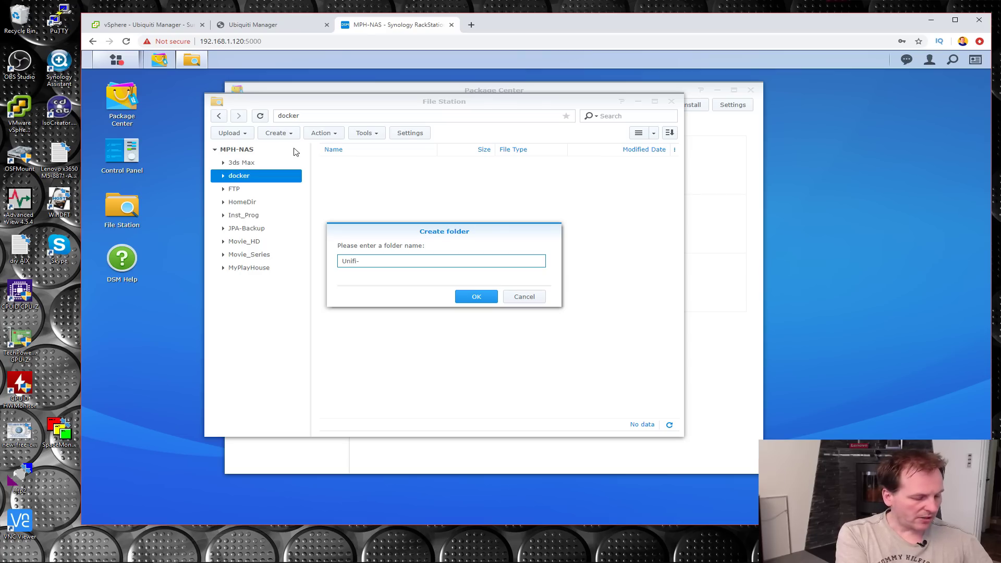
pyautogui.write('er')
pyautogui.click(477, 296)
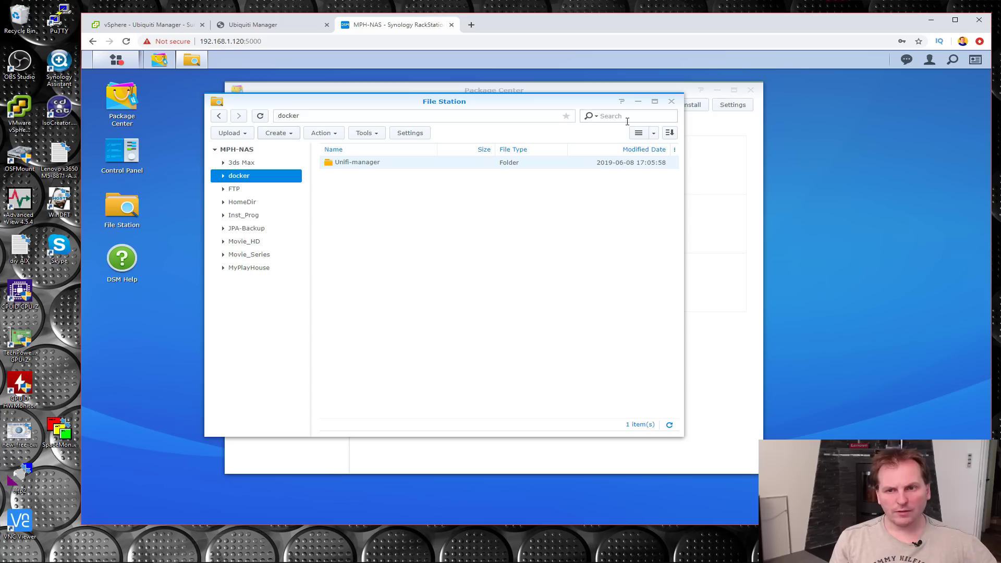
pyautogui.click(671, 102)
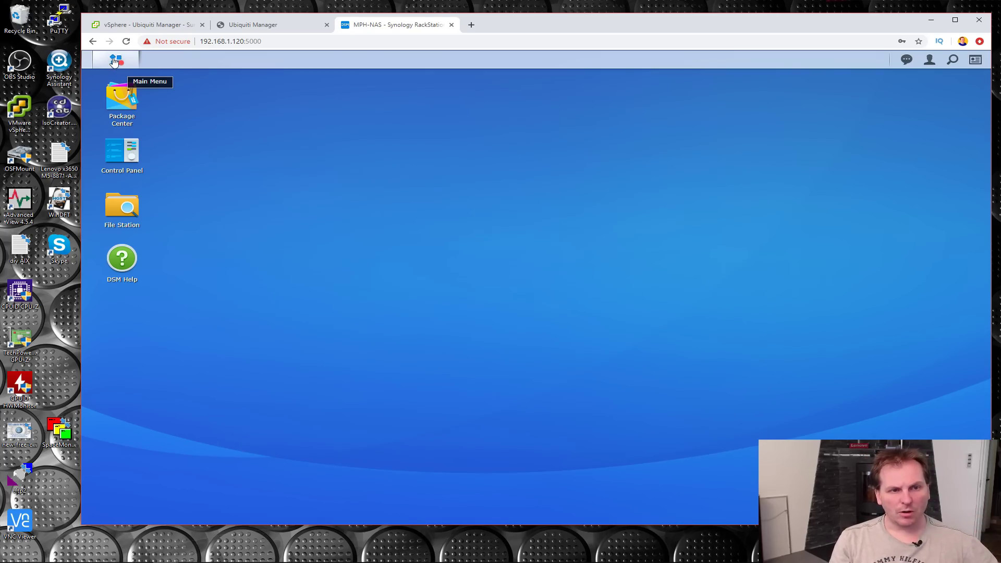
# Step: Launch Docker from Main Menu and close its welcome dialog with Don't show this again ticked
pyautogui.click(115, 61)
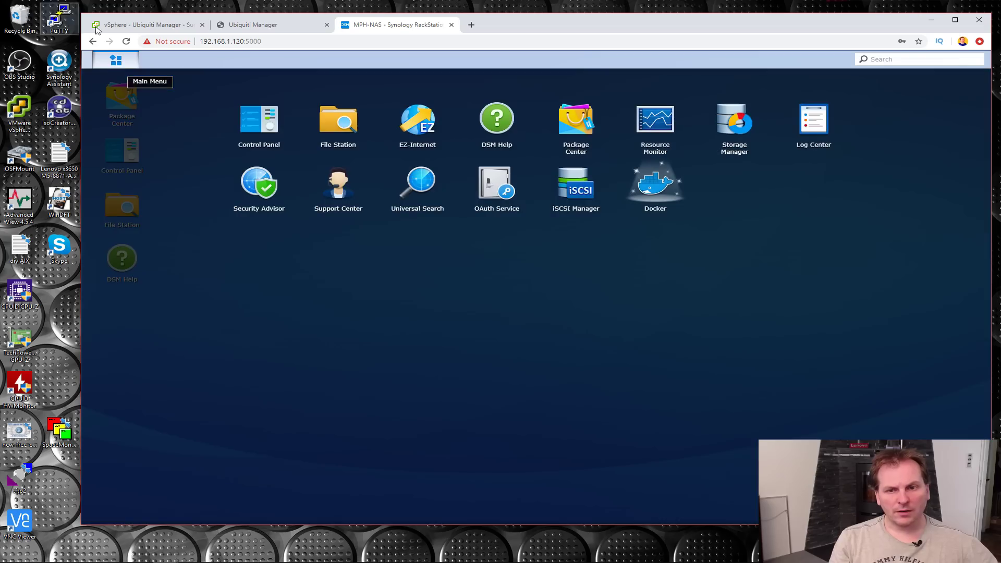
pyautogui.click(658, 186)
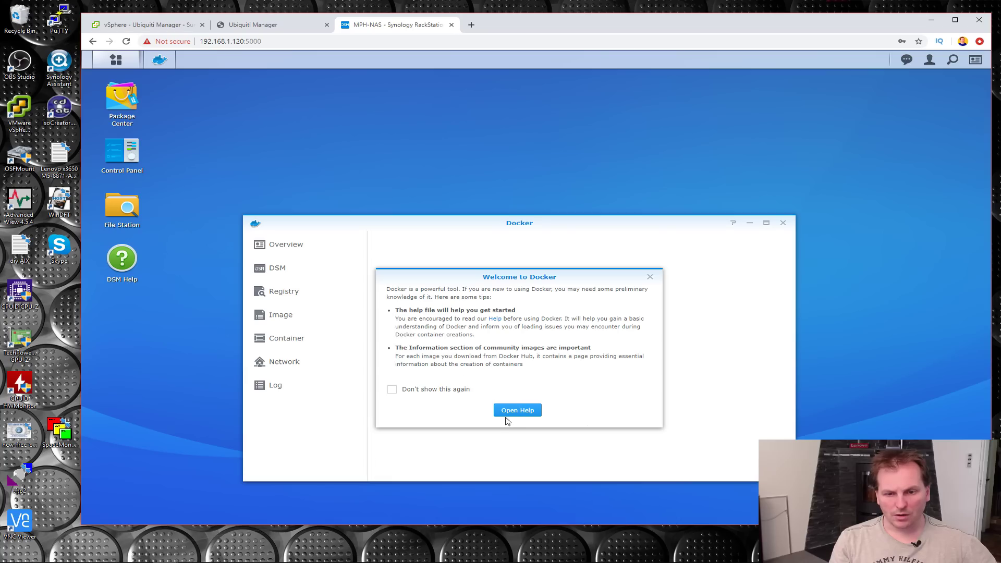
pyautogui.click(391, 390)
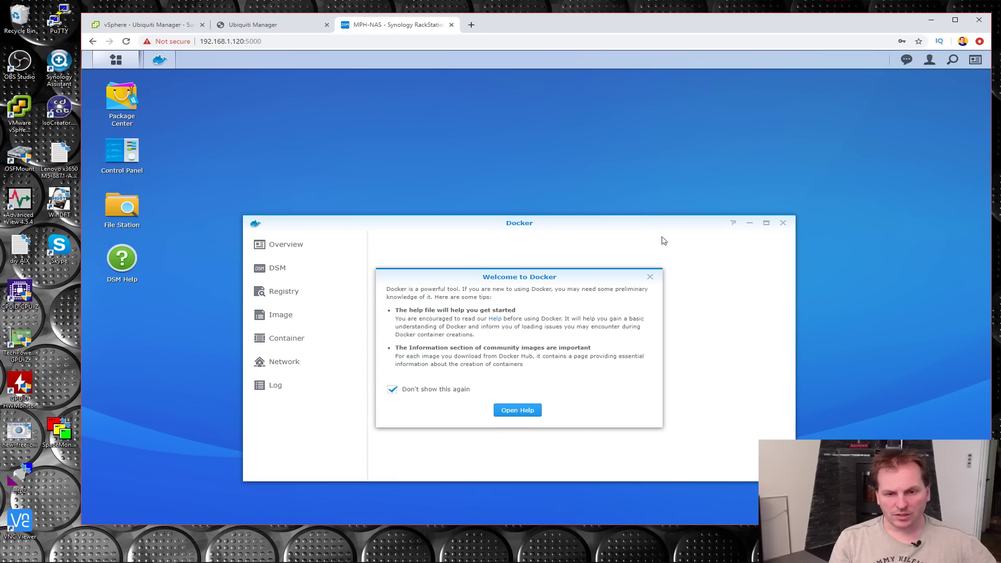
pyautogui.click(651, 277)
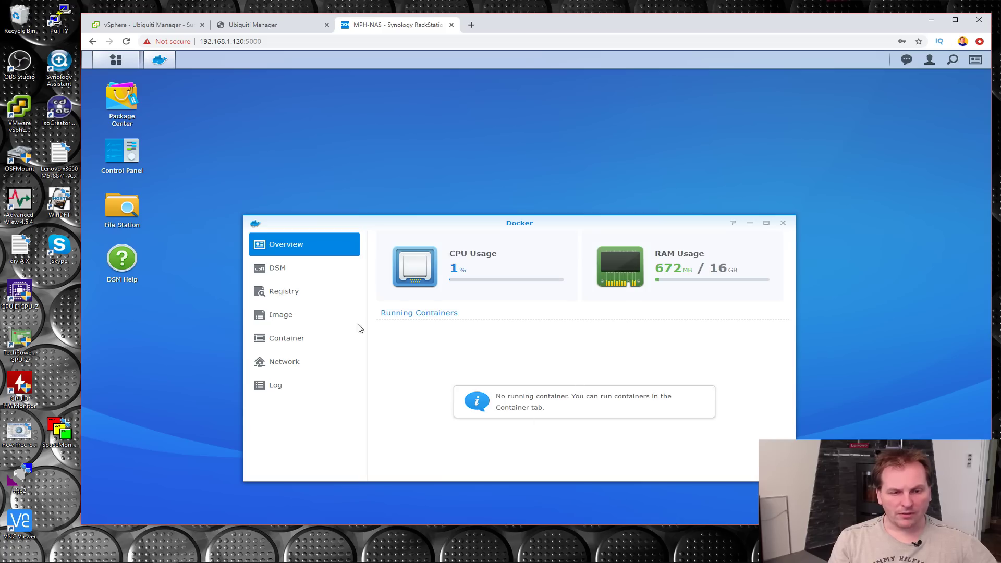
pyautogui.click(283, 316)
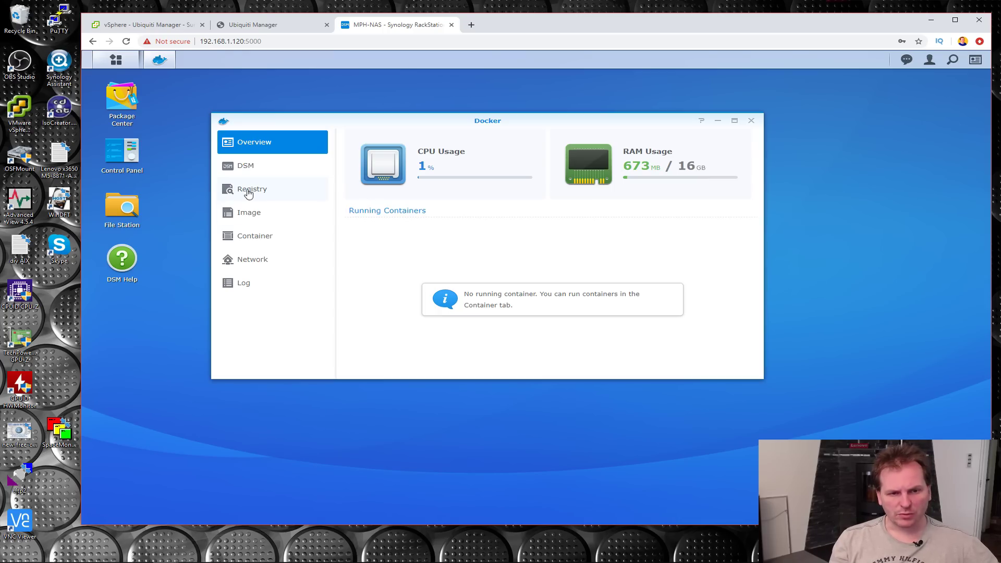
# Step: Search the Docker Registry for unifi and open jacobalberty/unifi's Docker Hub page in a new tab
pyautogui.click(246, 192)
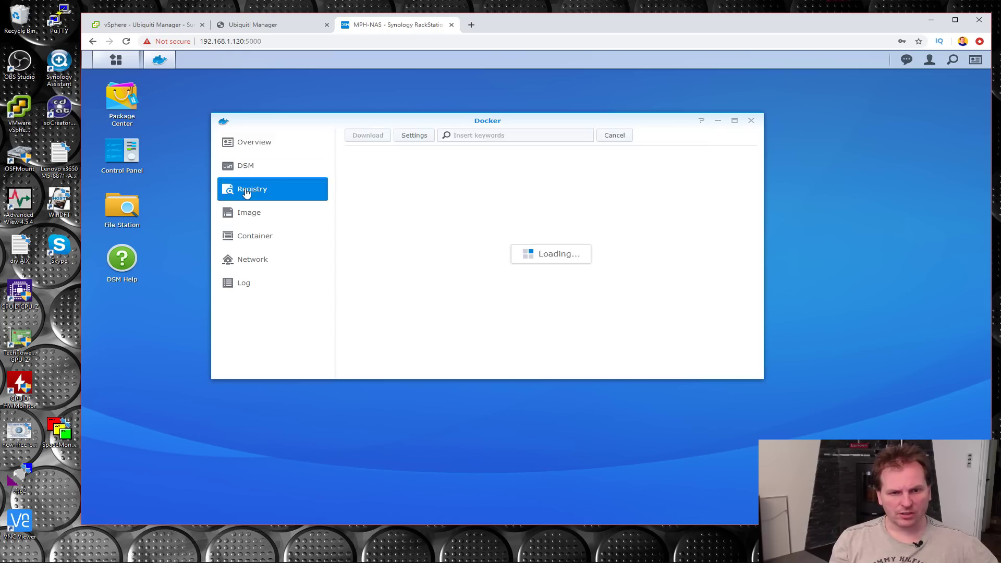
pyautogui.click(516, 134)
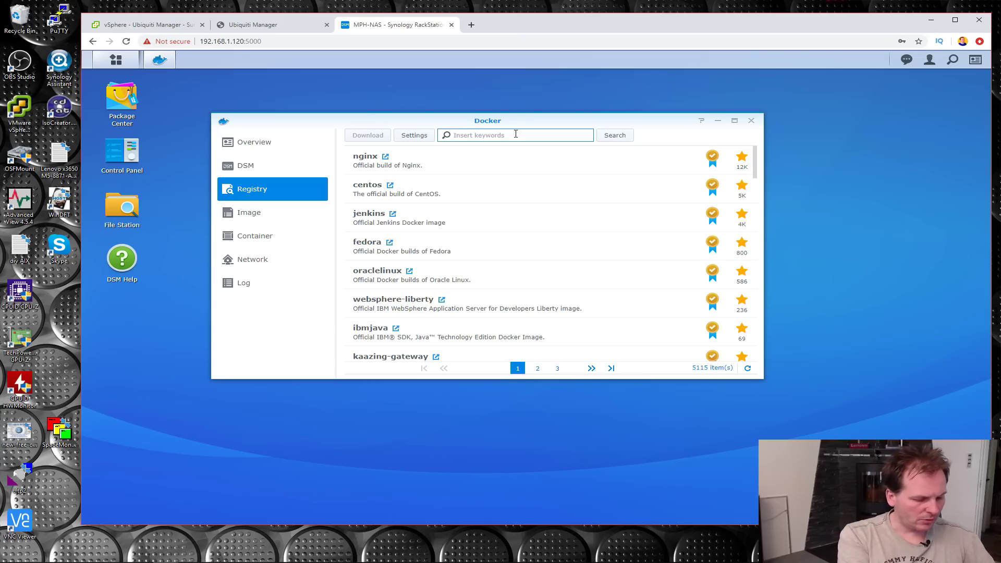
pyautogui.write('unifi')
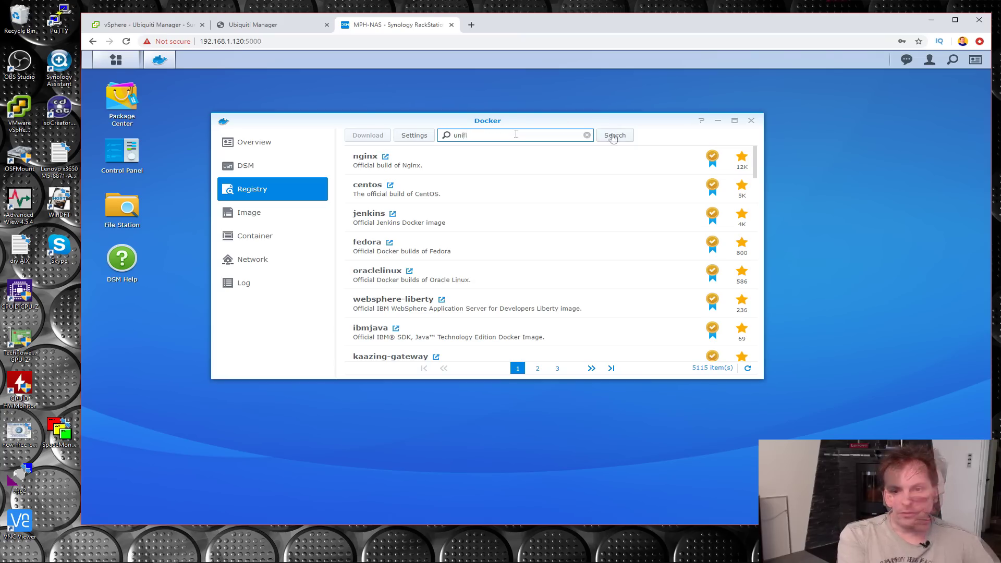
pyautogui.click(615, 135)
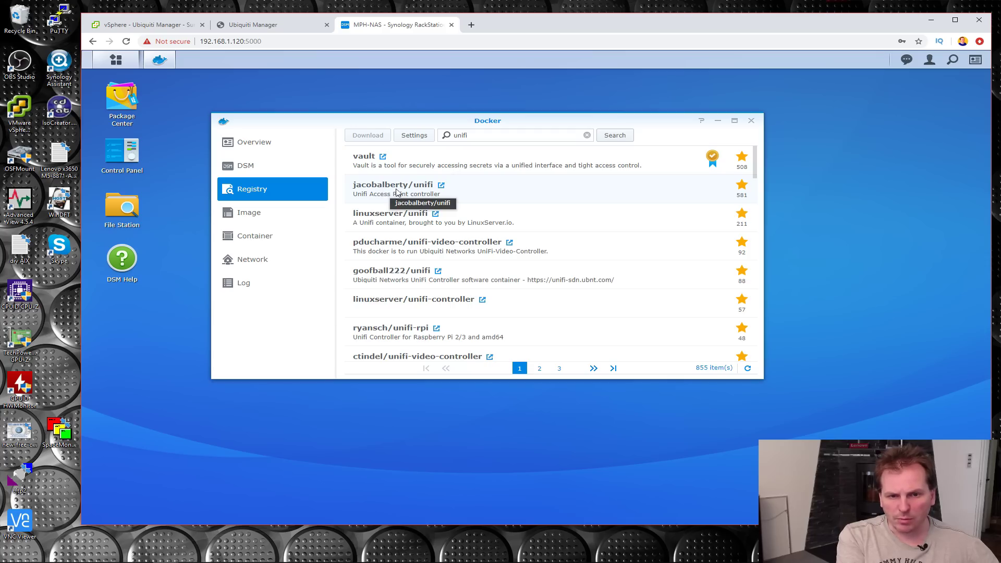
pyautogui.click(396, 189)
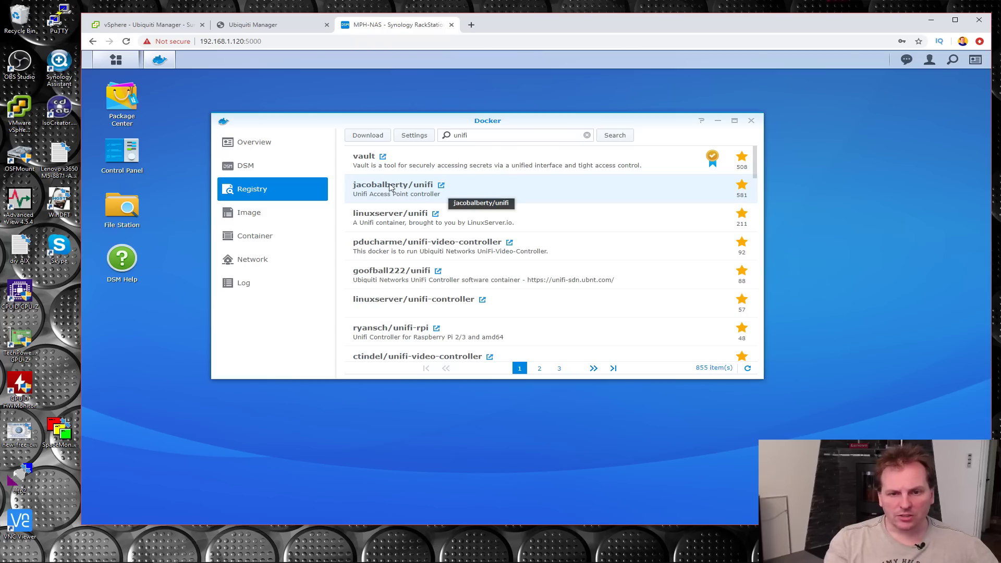
pyautogui.click(442, 186)
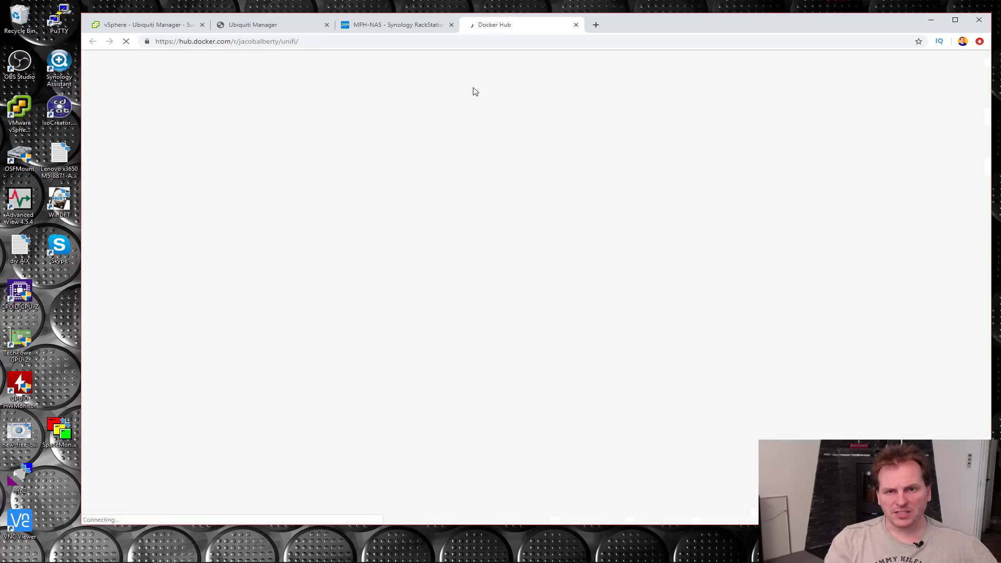
pyautogui.click(393, 26)
# Step: Download jacobalberty/unifi with the latest tag and check it in the Image list
pyautogui.rightClick(362, 190)
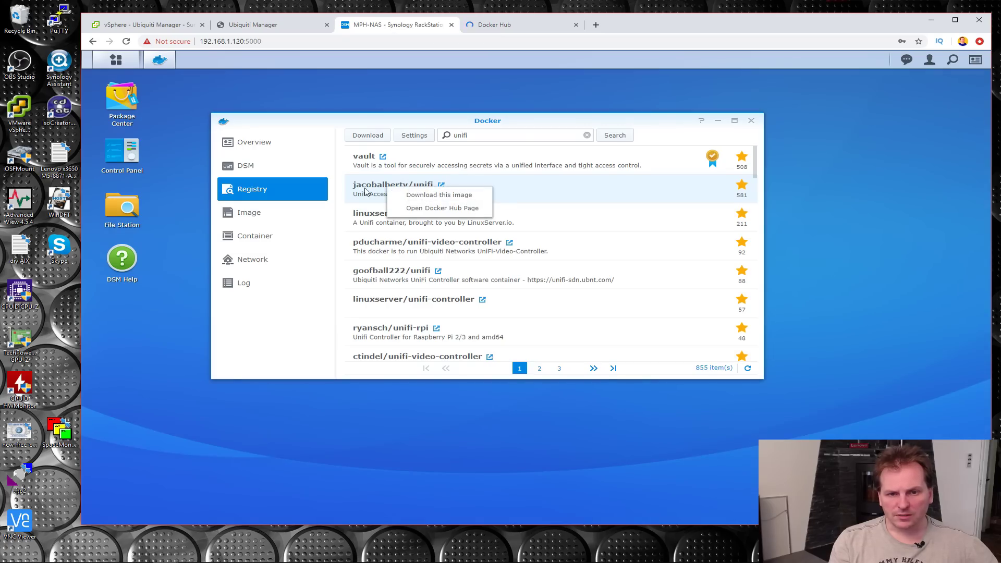
pyautogui.click(422, 197)
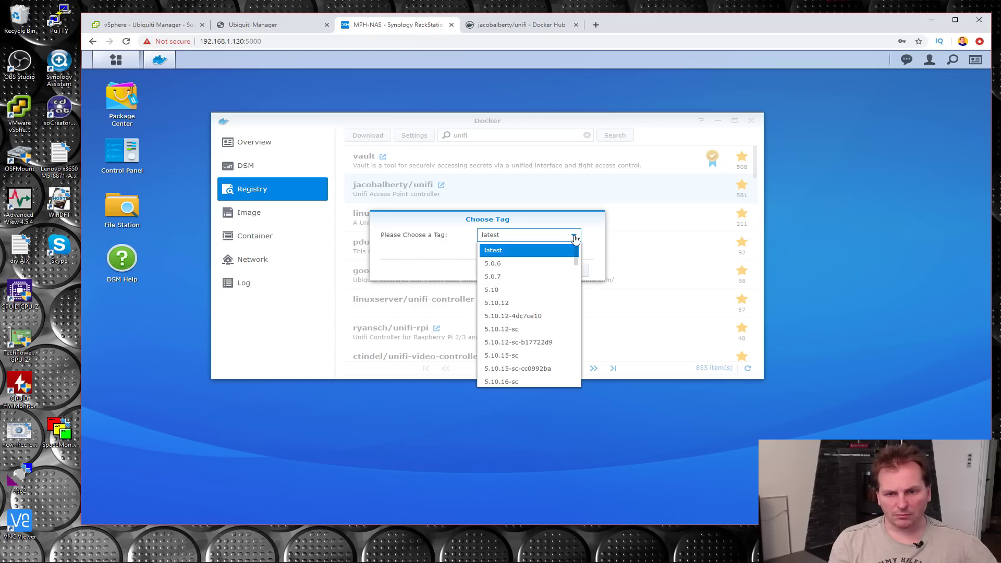
pyautogui.scroll(-15, 511, 300)
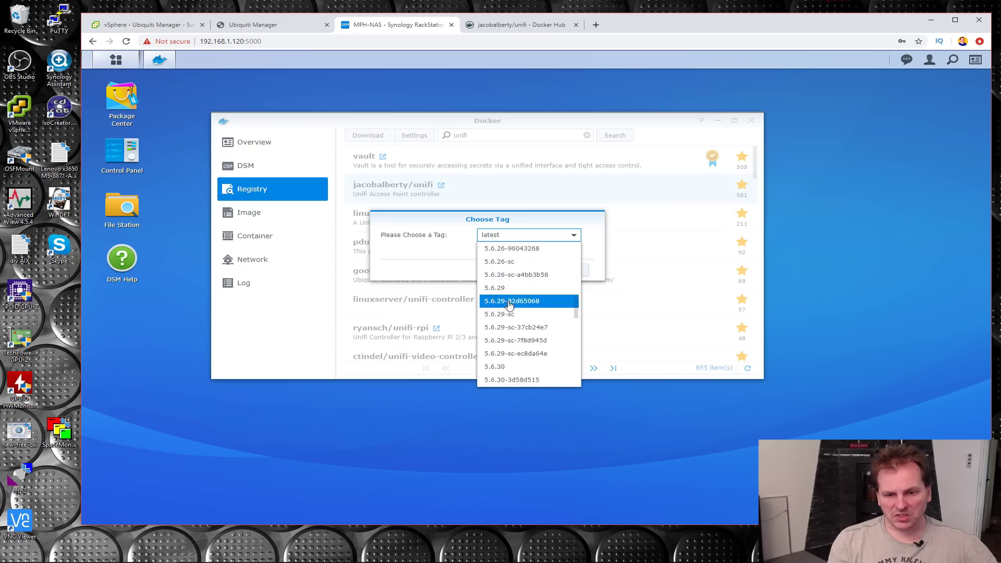
pyautogui.scroll(-10, 510, 306)
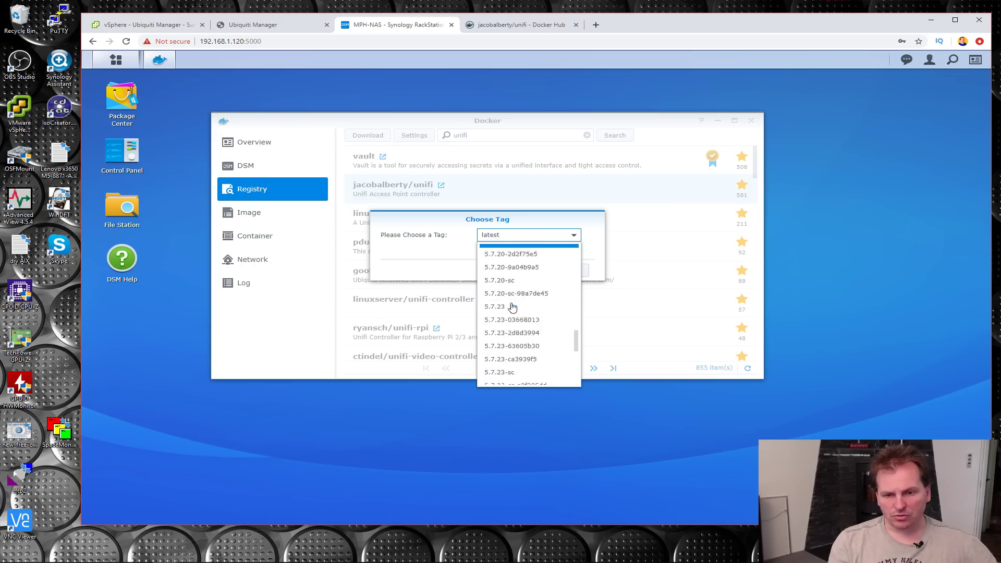
pyautogui.scroll(-1, 522, 313)
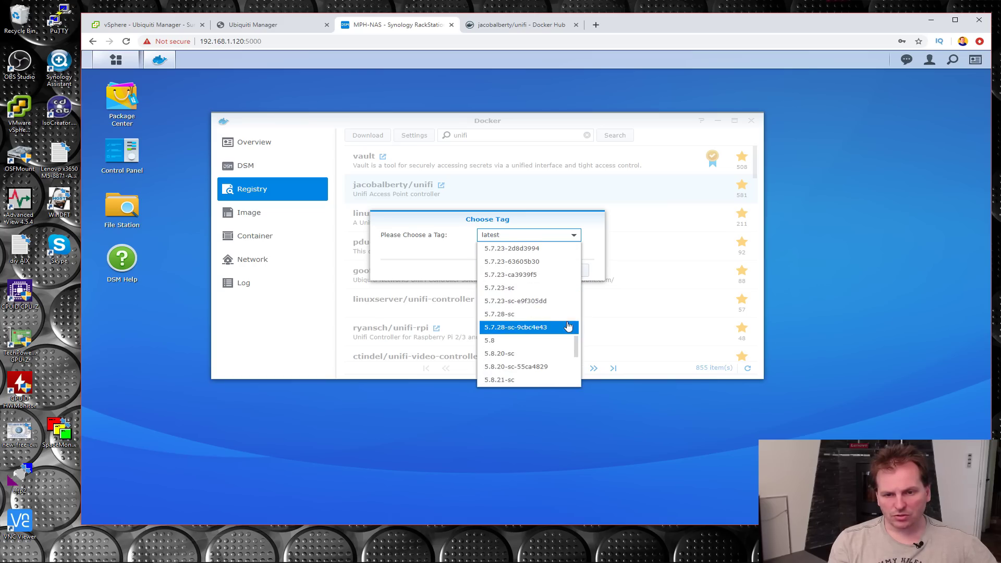
pyautogui.click(546, 237)
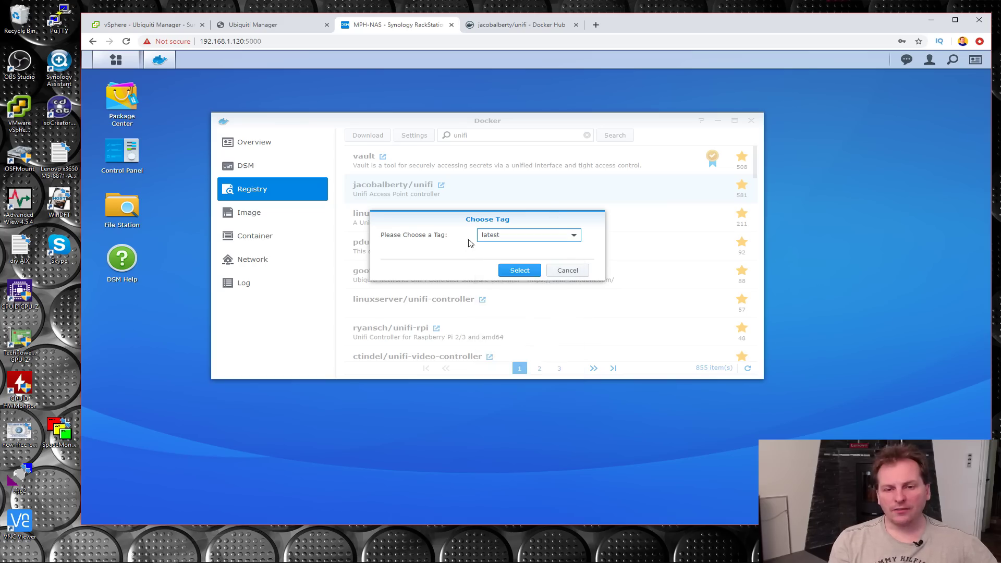
pyautogui.click(518, 272)
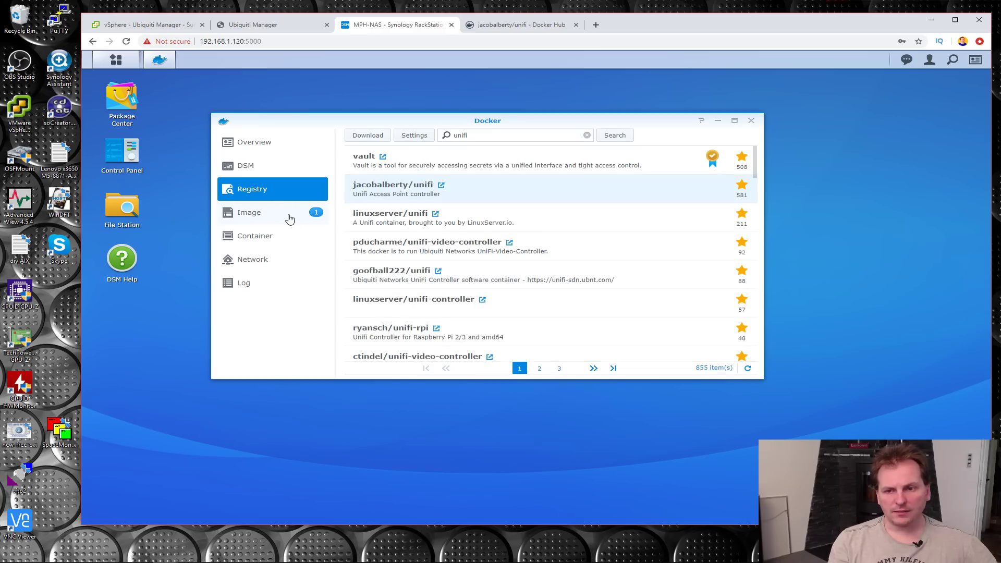
pyautogui.click(247, 215)
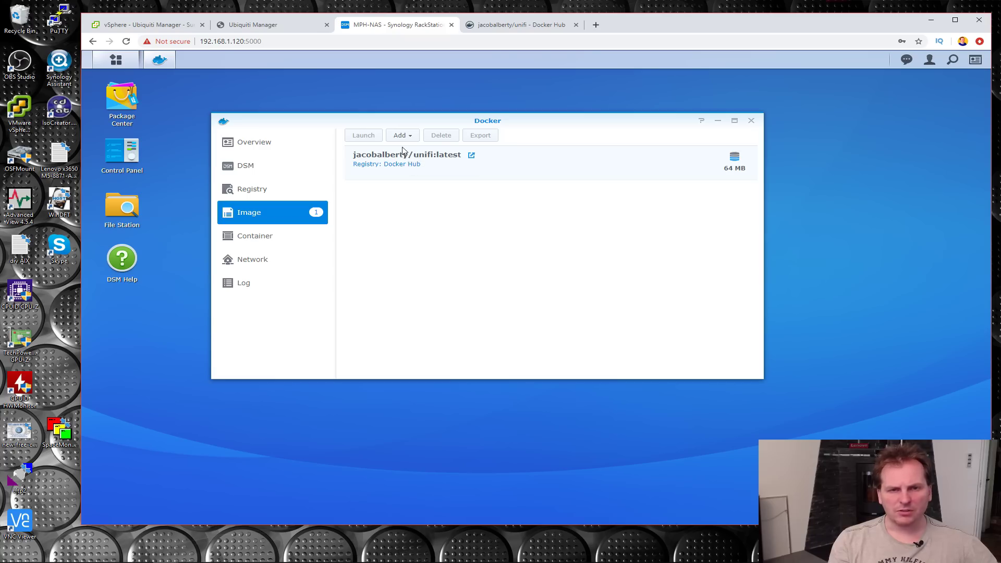
# Step: Read through the jacobalberty/unifi Docker Hub page's tags, volumes and adoption sections
pyautogui.click(499, 26)
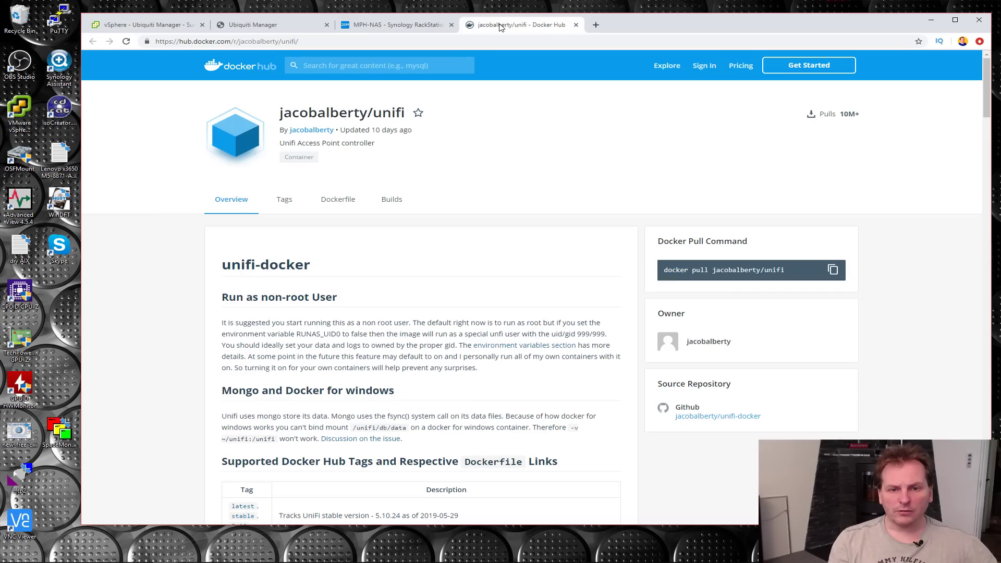
pyautogui.scroll(-1, 379, 258)
pyautogui.scroll(-5, 379, 258)
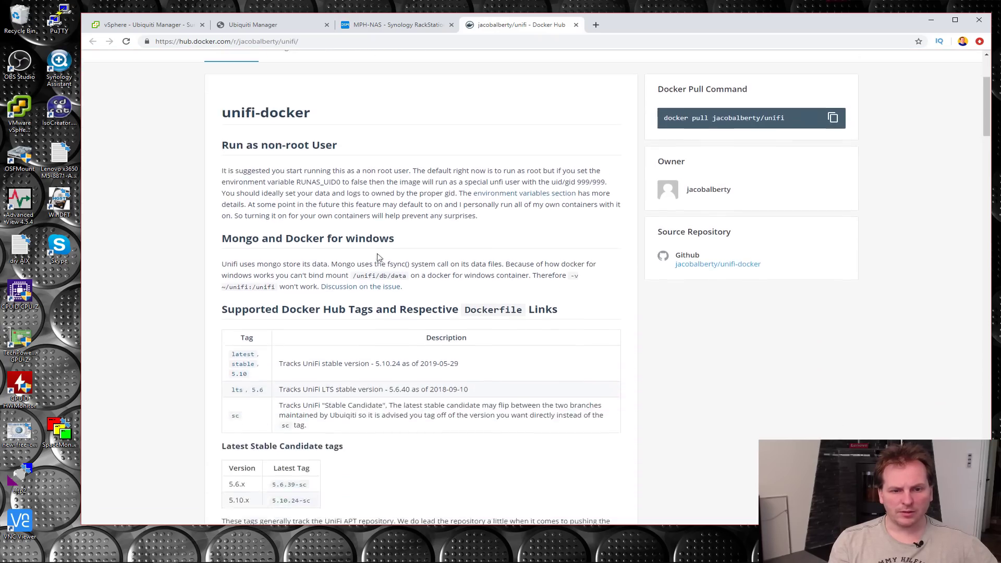
pyautogui.scroll(-6, 379, 260)
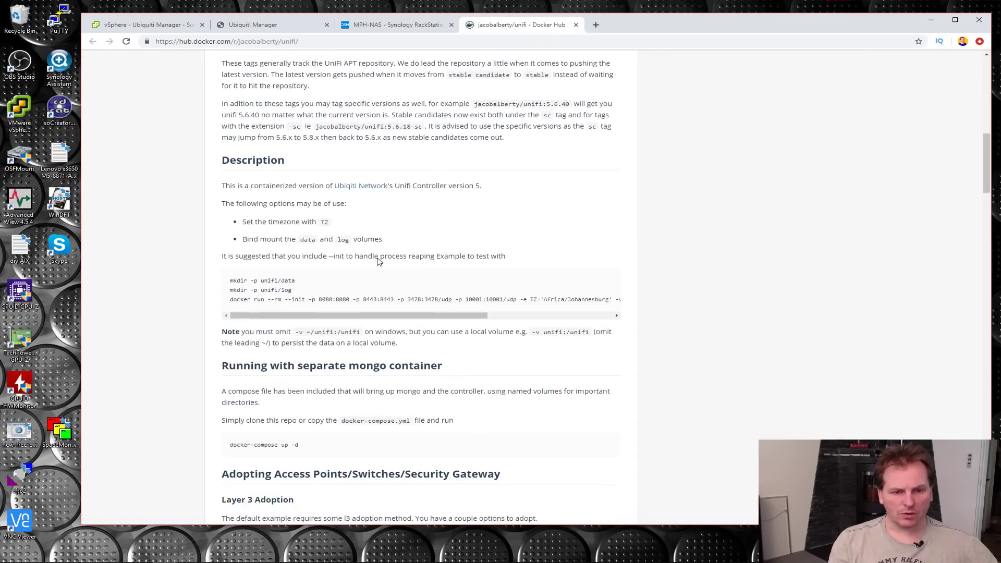
pyautogui.scroll(-7, 380, 261)
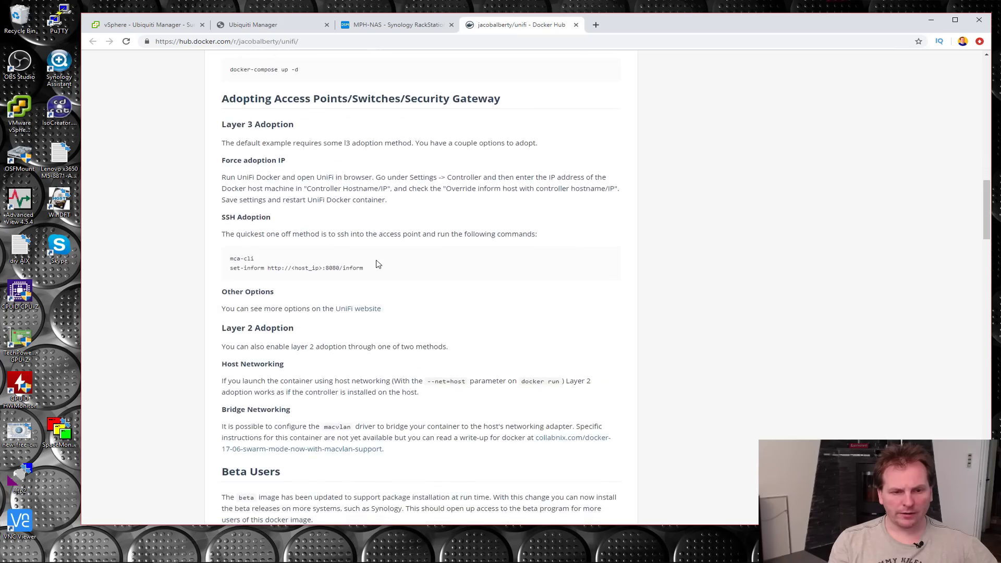
pyautogui.scroll(-9, 378, 265)
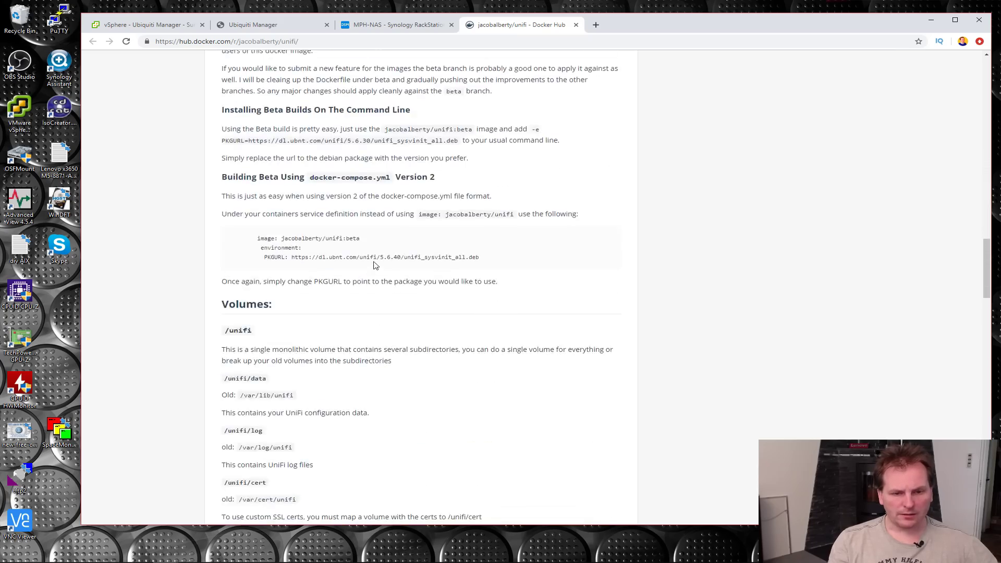
pyautogui.scroll(-3, 376, 265)
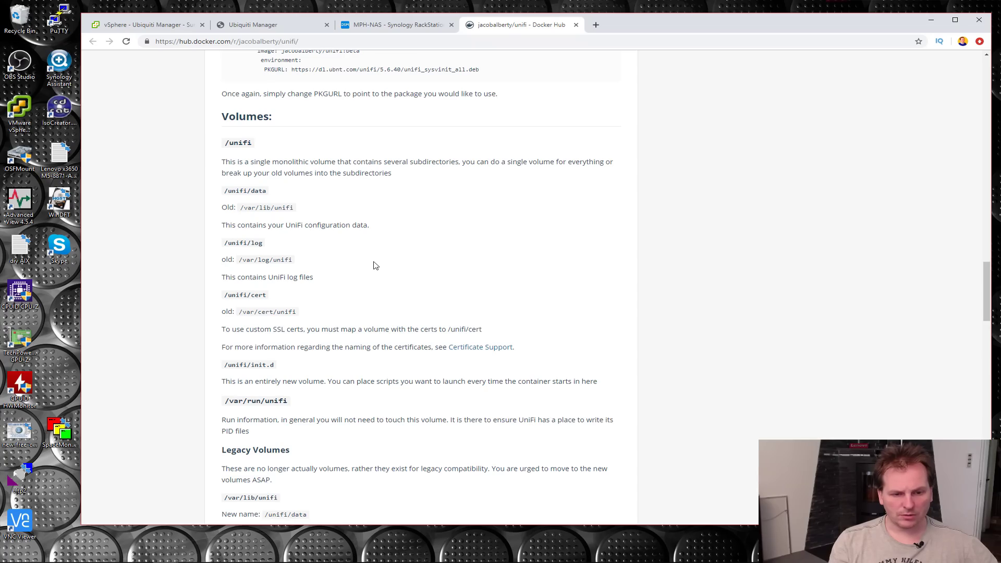
pyautogui.scroll(16, 373, 261)
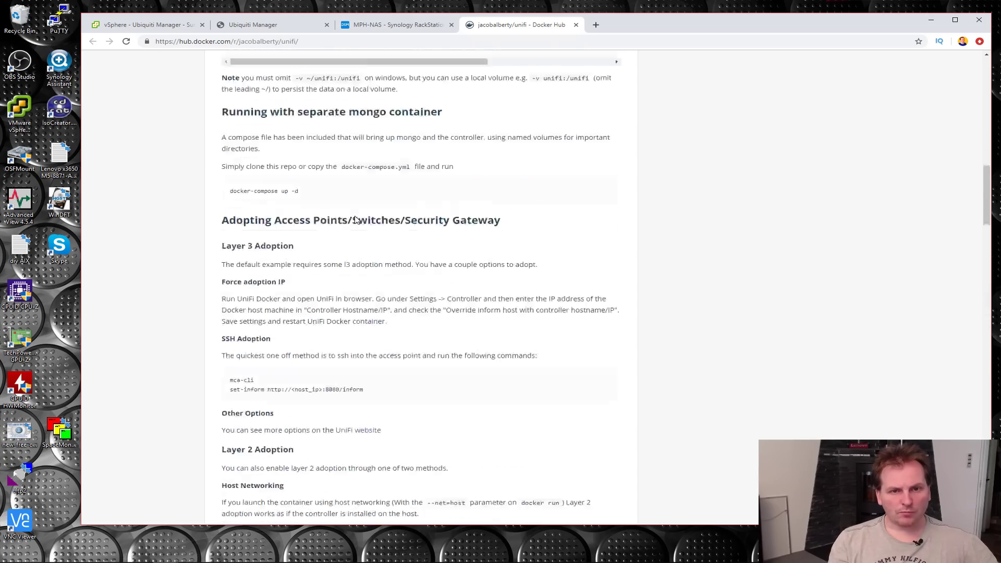
# Step: Launch a container from jacobalberty/unifi:latest and name it MPH-unifi-Controller
pyautogui.click(397, 25)
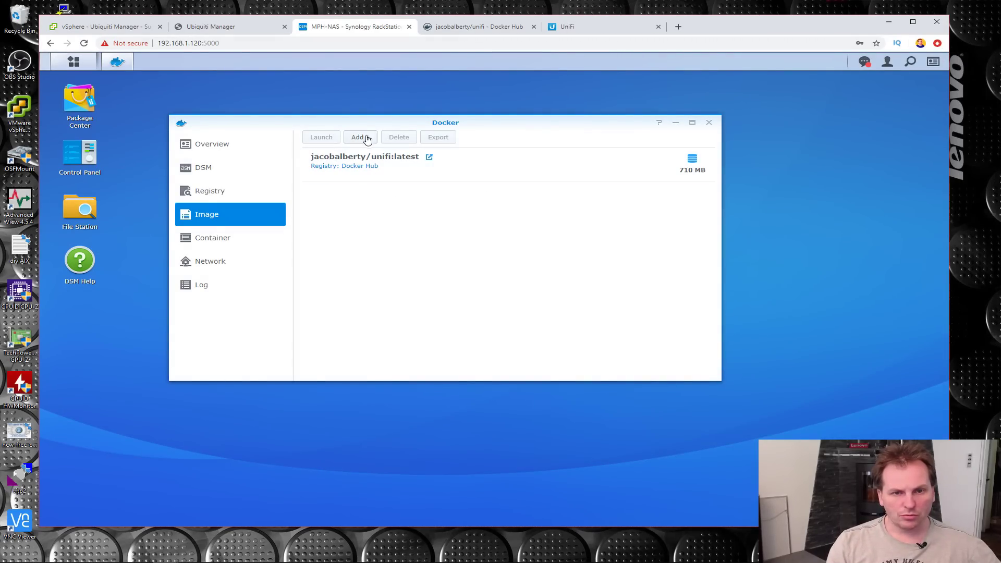
pyautogui.click(206, 215)
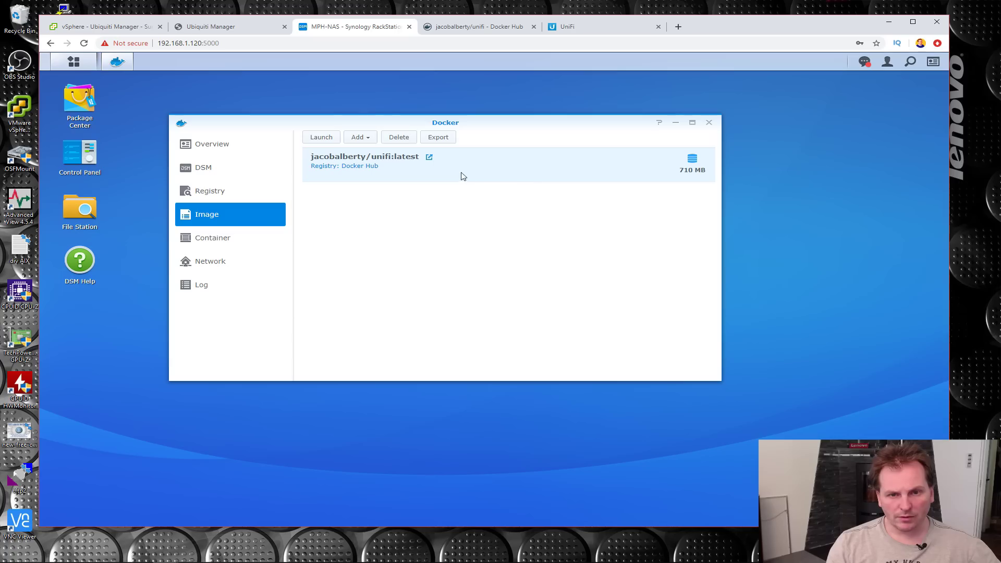
pyautogui.click(321, 140)
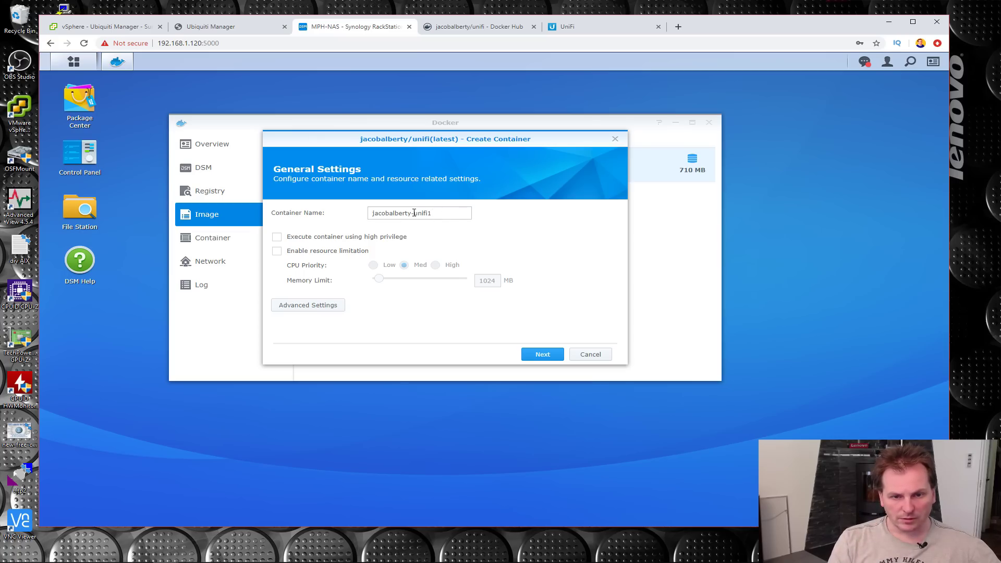
pyautogui.moveTo(414, 213); pyautogui.dragTo(364, 217)
pyautogui.write('MPH unifi C')
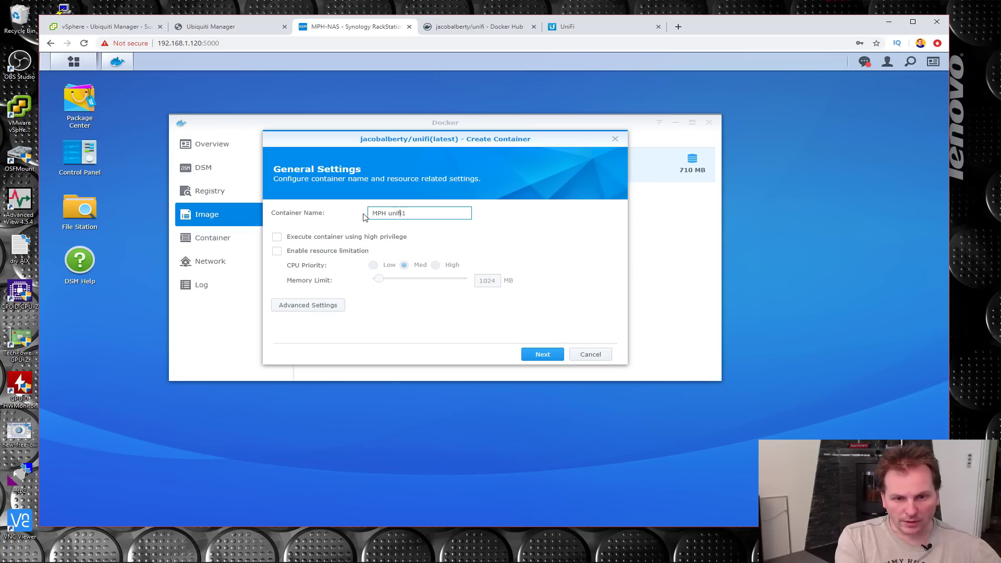
pyautogui.write('ontroller')
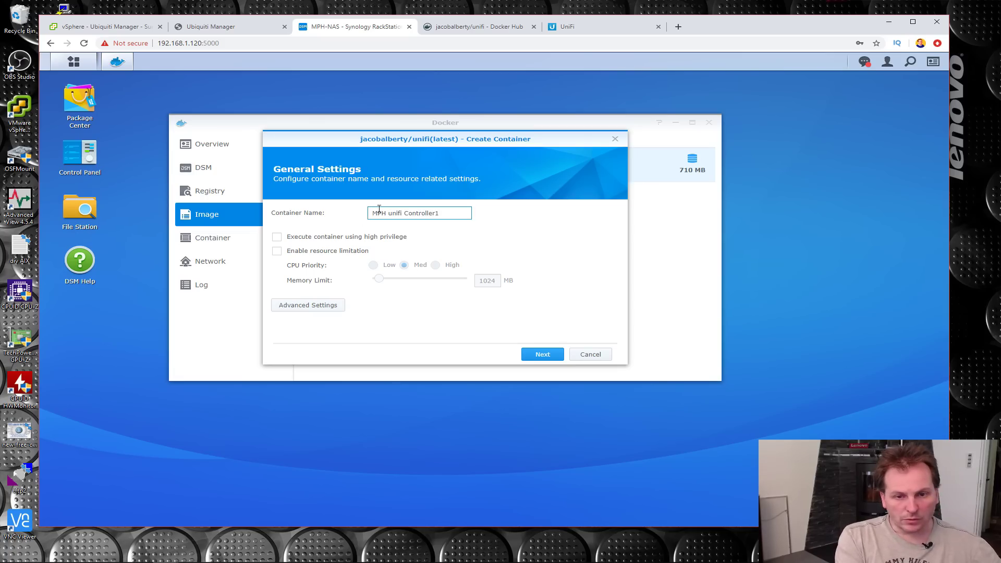
pyautogui.press('BackSpace')
pyautogui.press('Tab')
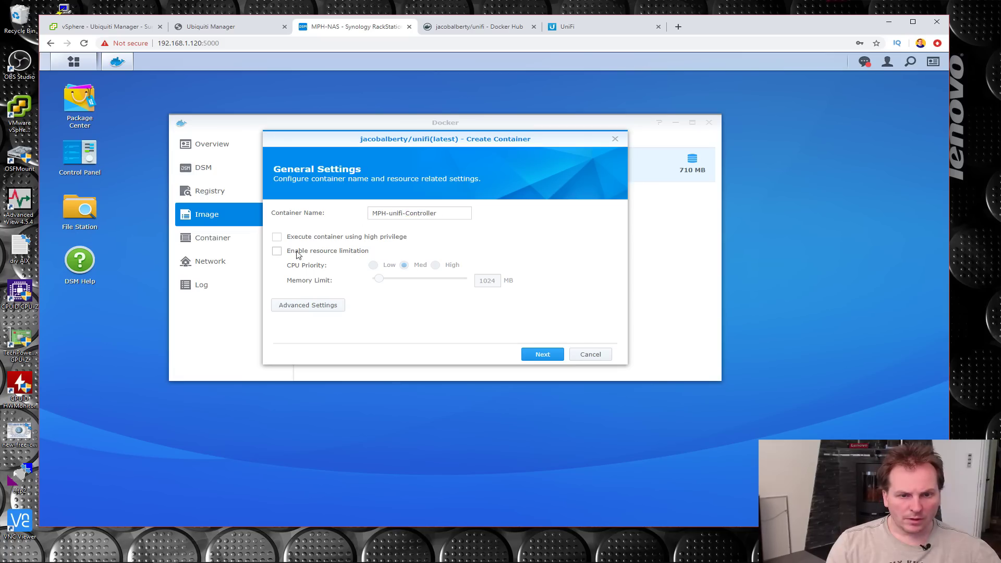
# Step: Open the container's Advanced Settings and go to its empty Volume mount list
pyautogui.click(293, 309)
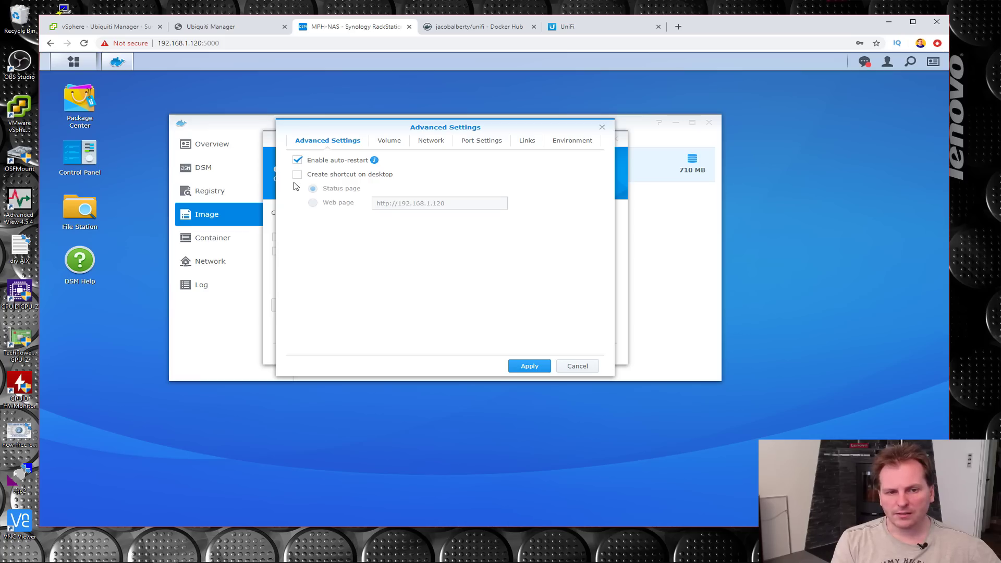
pyautogui.click(392, 142)
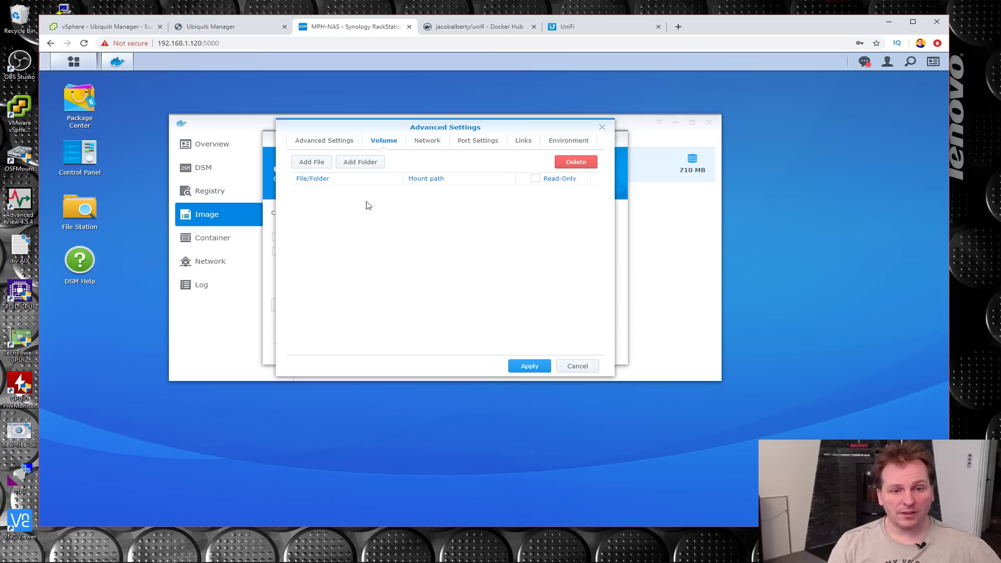
# Step: Browse to docker/Unifi-manager in the folder picker, then cancel out of the picker and advanced settings
pyautogui.click(360, 163)
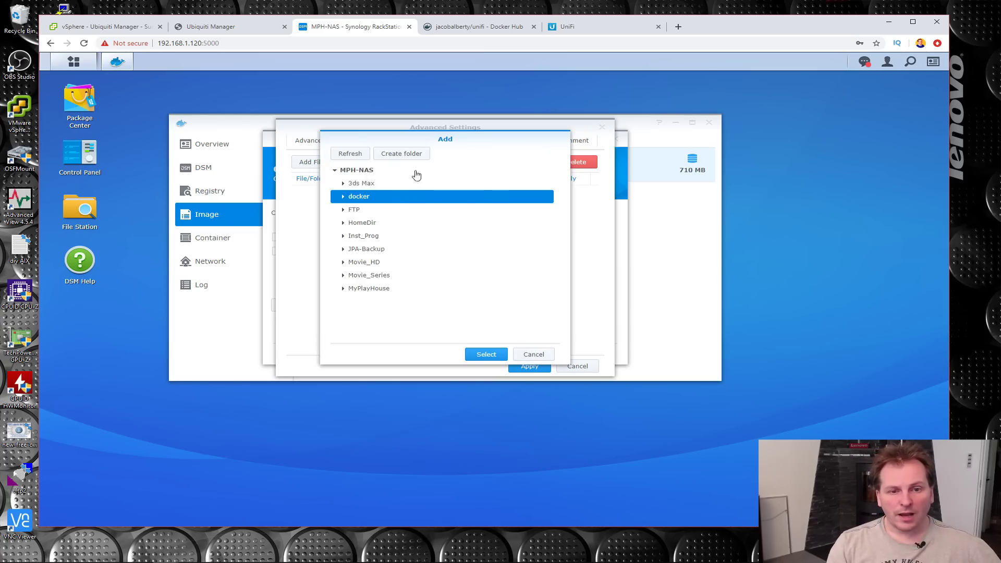
pyautogui.click(343, 197)
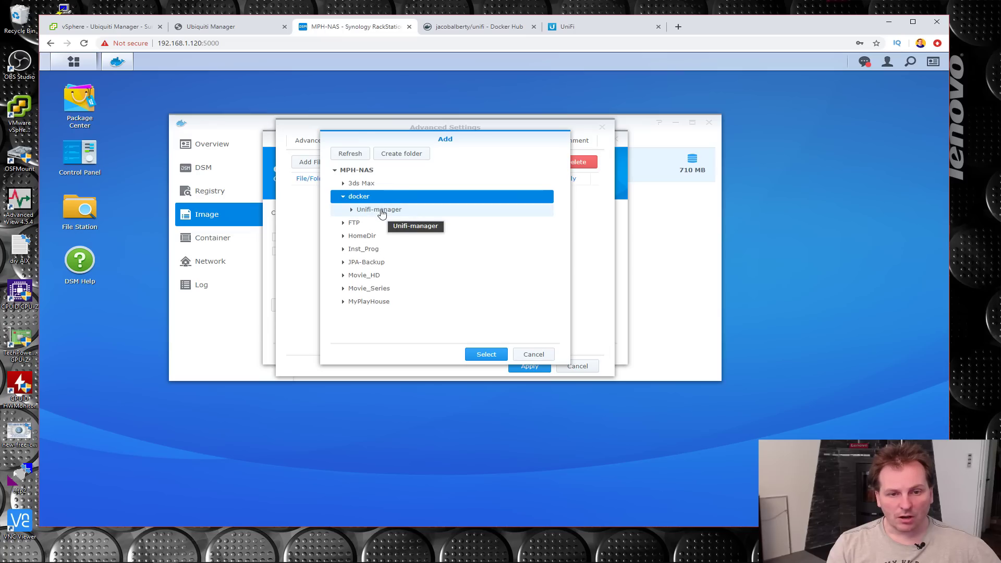
pyautogui.click(381, 211)
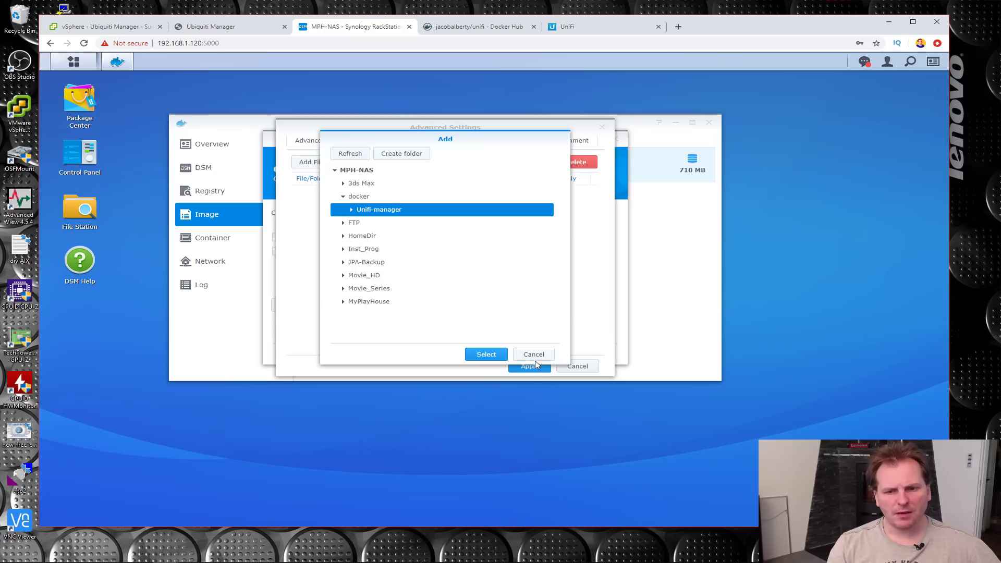
pyautogui.click(535, 357)
pyautogui.click(579, 366)
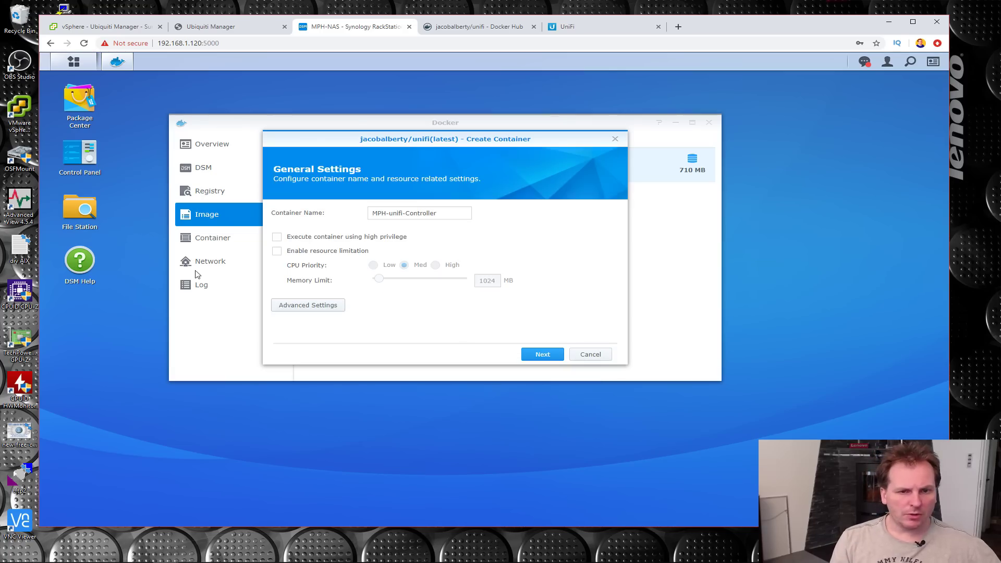
# Step: In File Station, rename docker/Unifi-manager to Unifi-Controller and close File Station
pyautogui.click(68, 212)
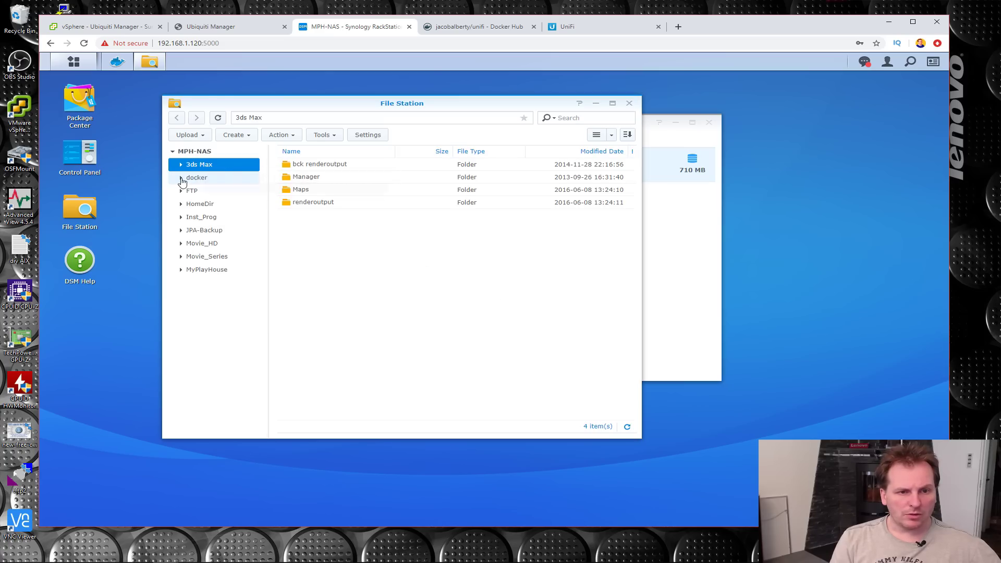
pyautogui.click(181, 178)
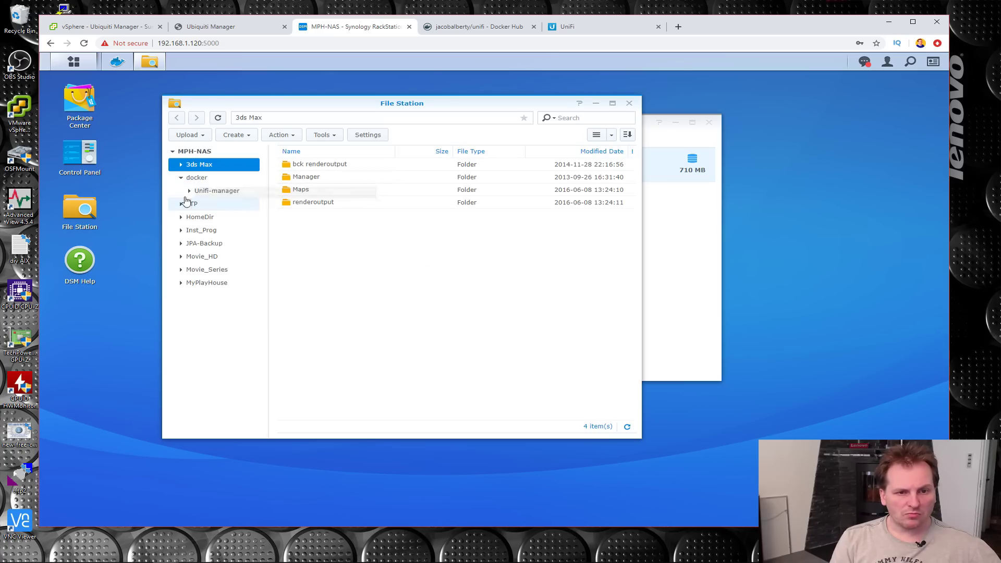
pyautogui.click(216, 192)
pyautogui.click(246, 179)
pyautogui.rightClick(318, 166)
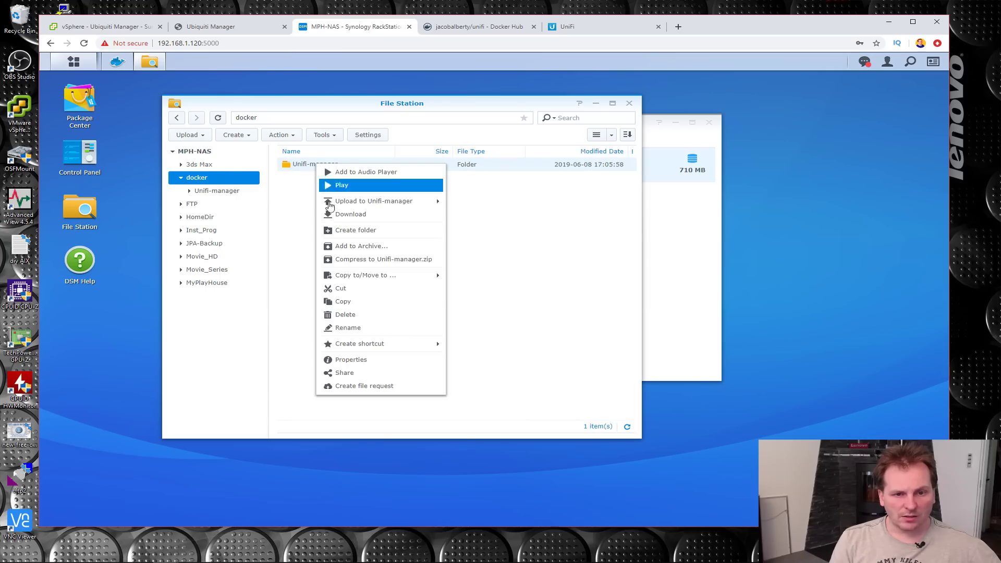
pyautogui.click(352, 328)
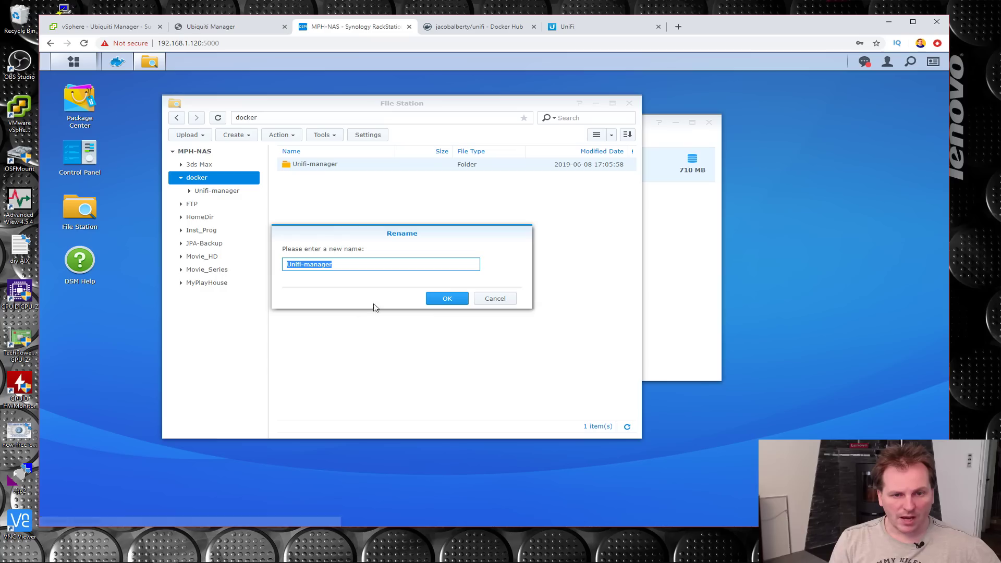
pyautogui.click(323, 265)
pyautogui.doubleClick(308, 264)
pyautogui.write('Controll')
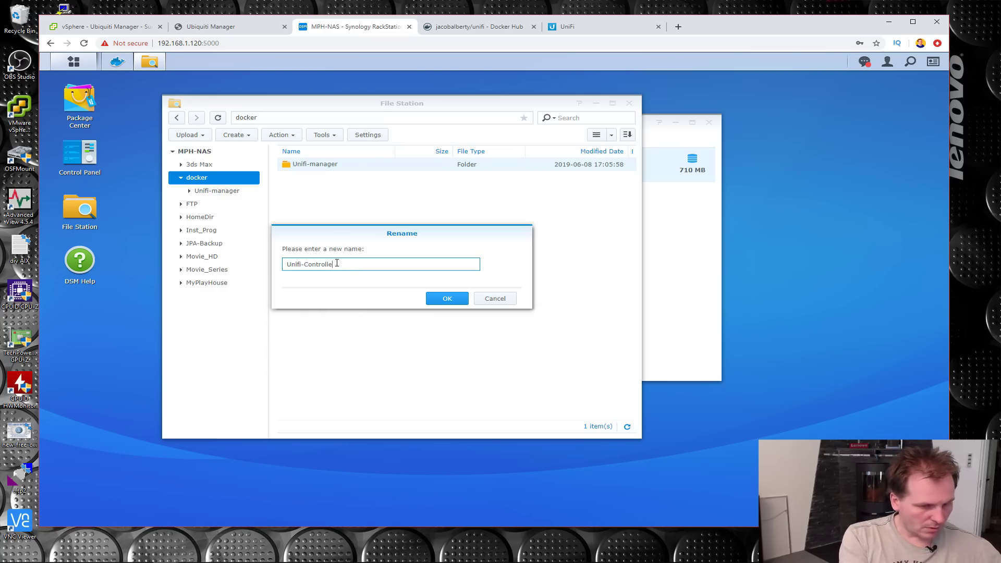
pyautogui.click(447, 298)
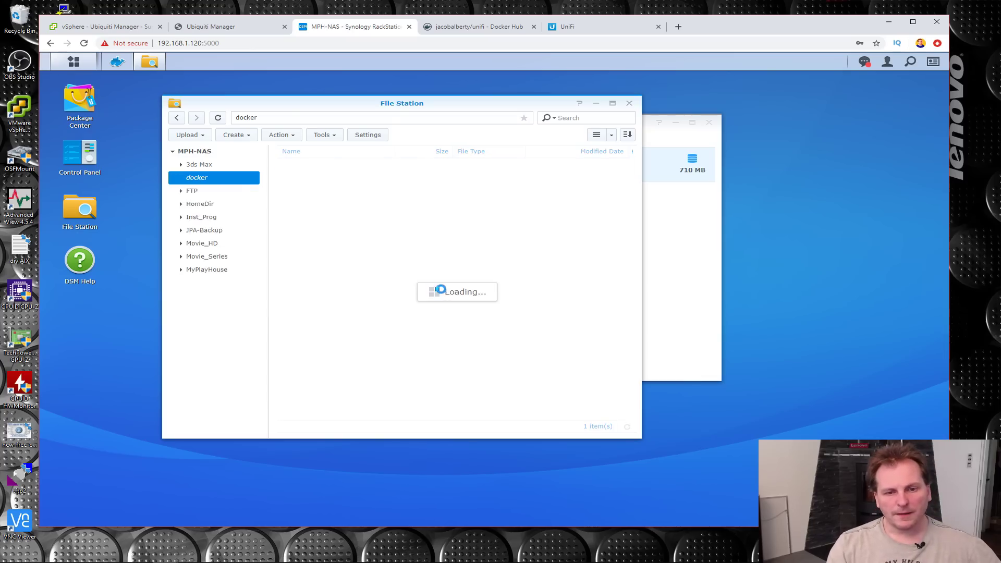
pyautogui.click(629, 104)
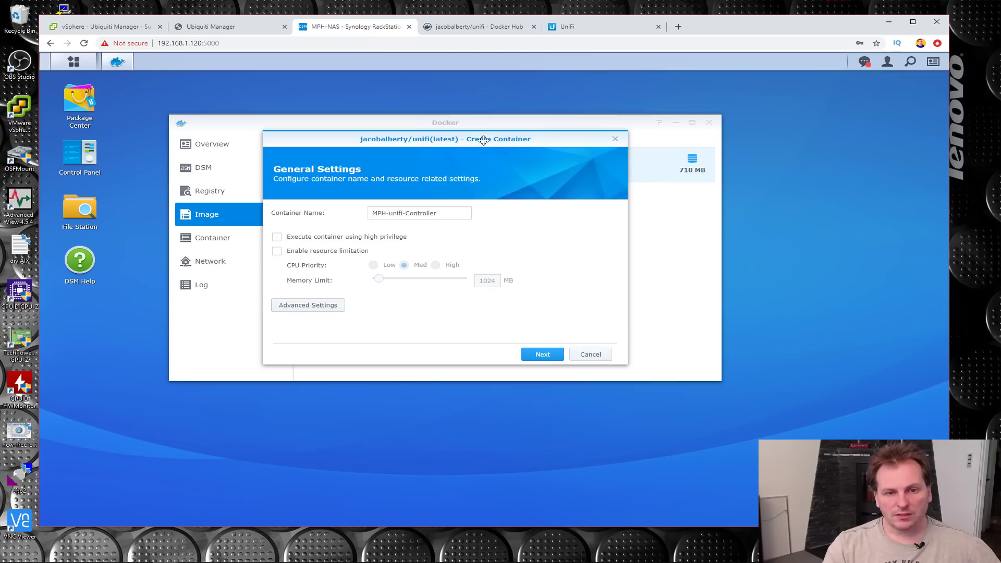
# Step: Tick Enable auto-restart and add volume docker/Unifi-Controller with mount path /var/lib/unifi
pyautogui.click(306, 305)
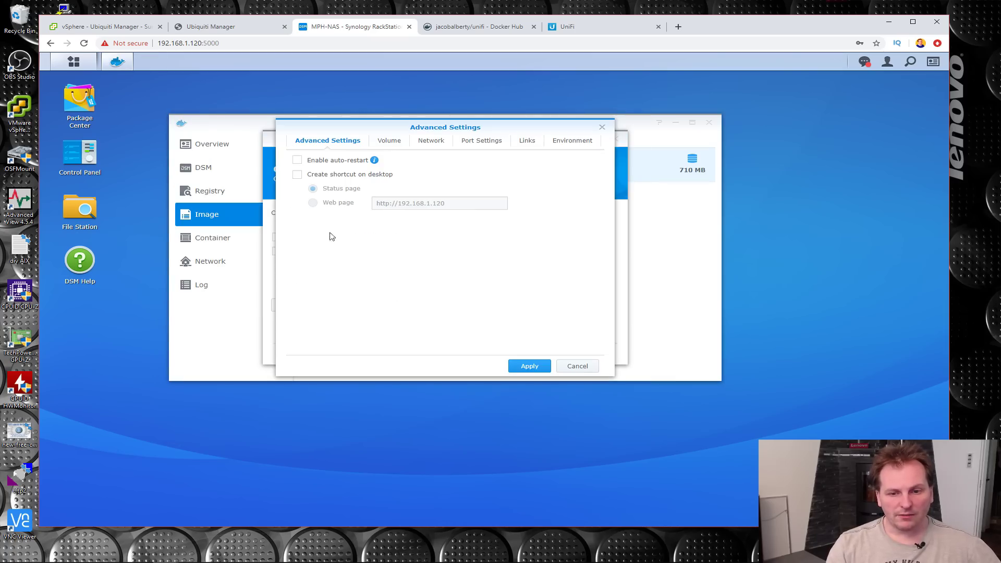
pyautogui.click(297, 160)
pyautogui.click(390, 141)
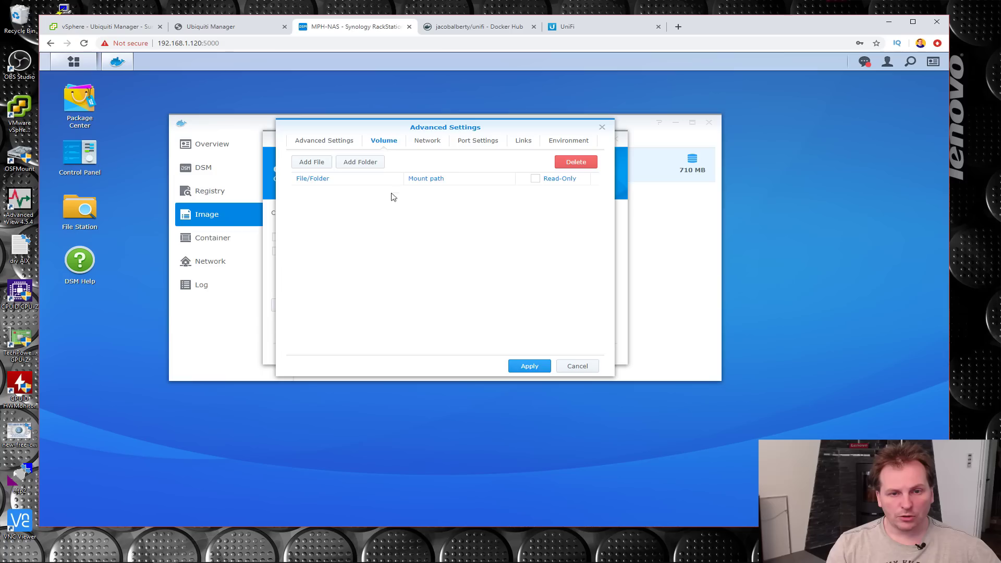
pyautogui.click(361, 162)
pyautogui.click(345, 197)
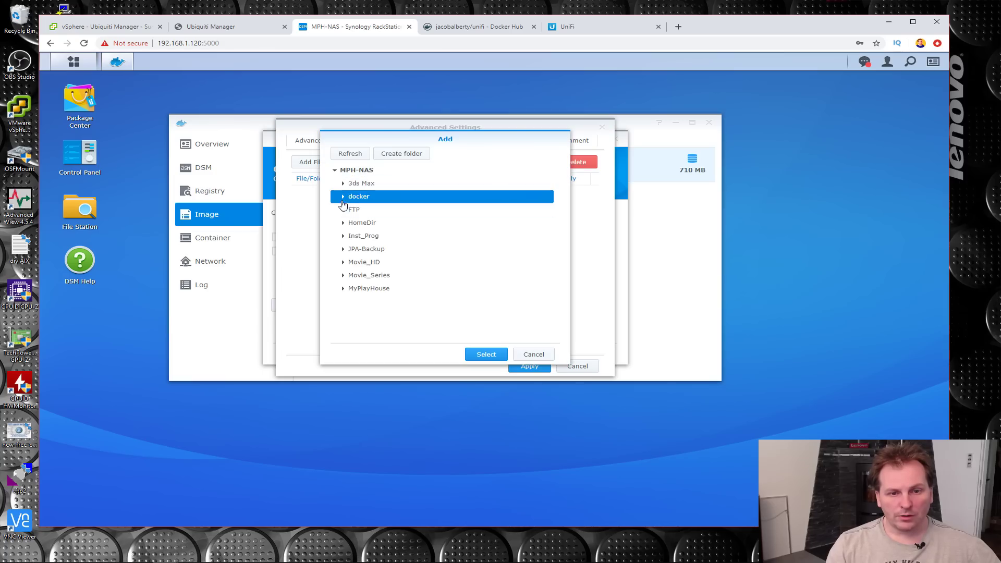
pyautogui.click(343, 196)
pyautogui.click(401, 211)
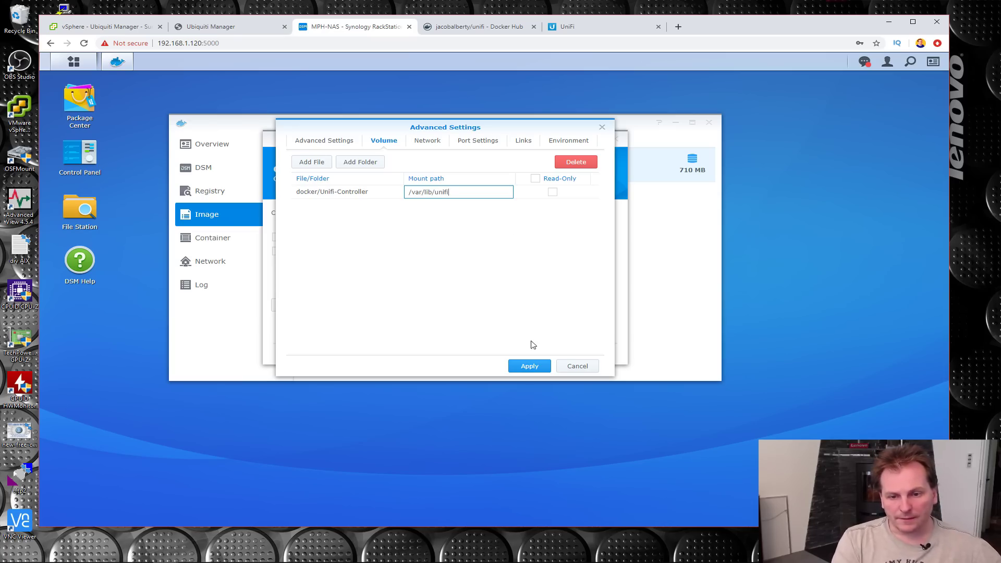
pyautogui.press('Return')
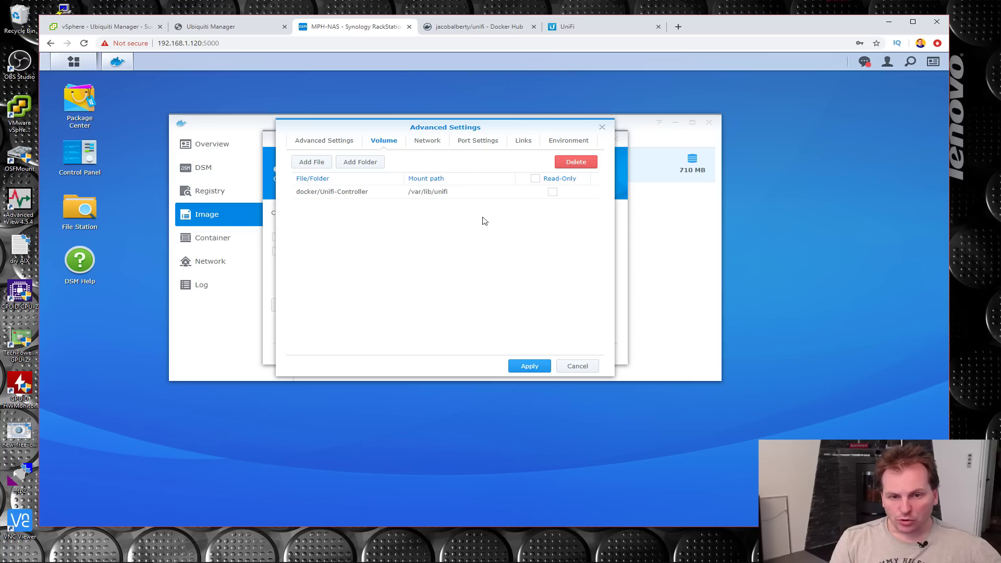
# Step: Set the container to use the same network as Docker Host, apply, and continue to the Summary
pyautogui.click(427, 144)
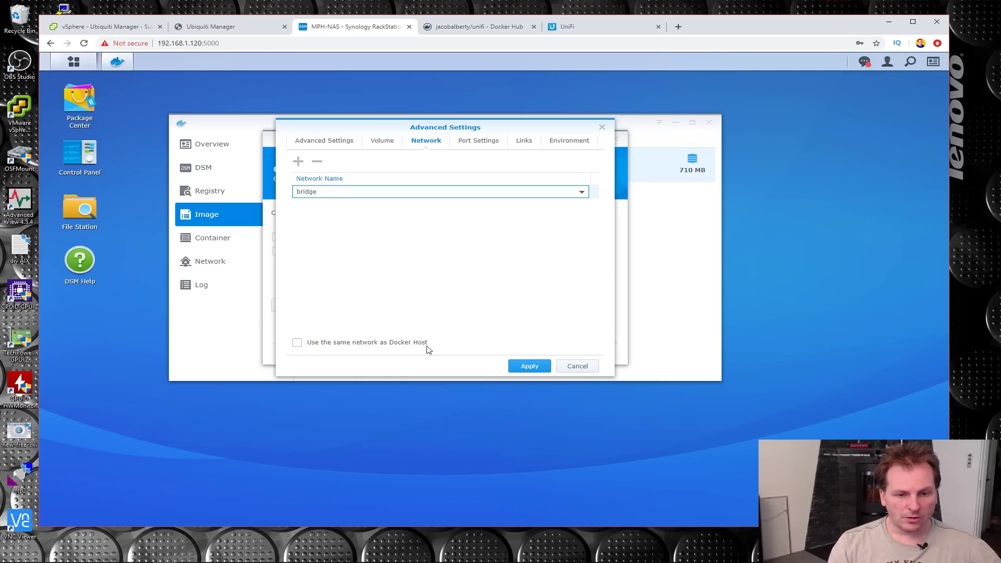
pyautogui.click(298, 344)
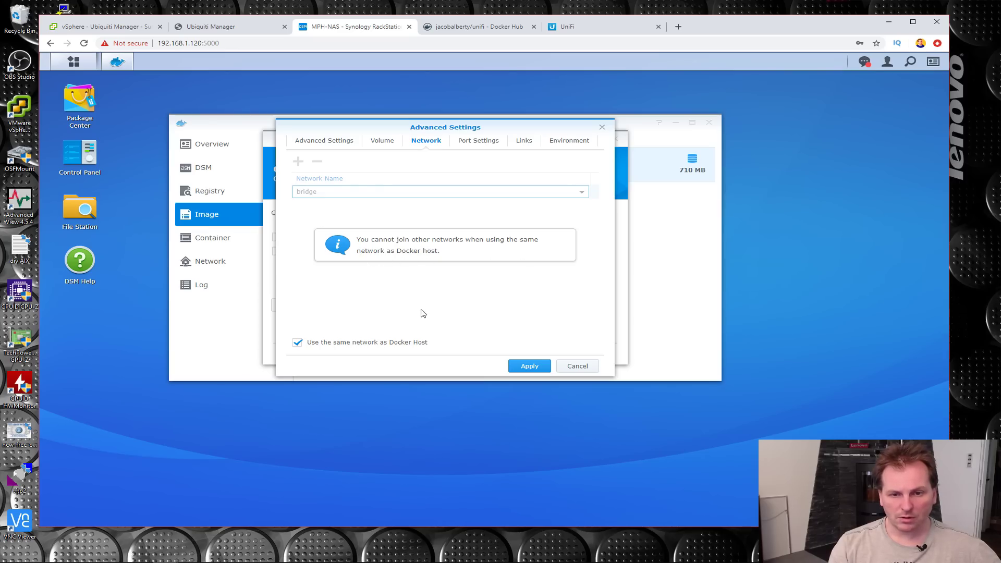
pyautogui.click(485, 142)
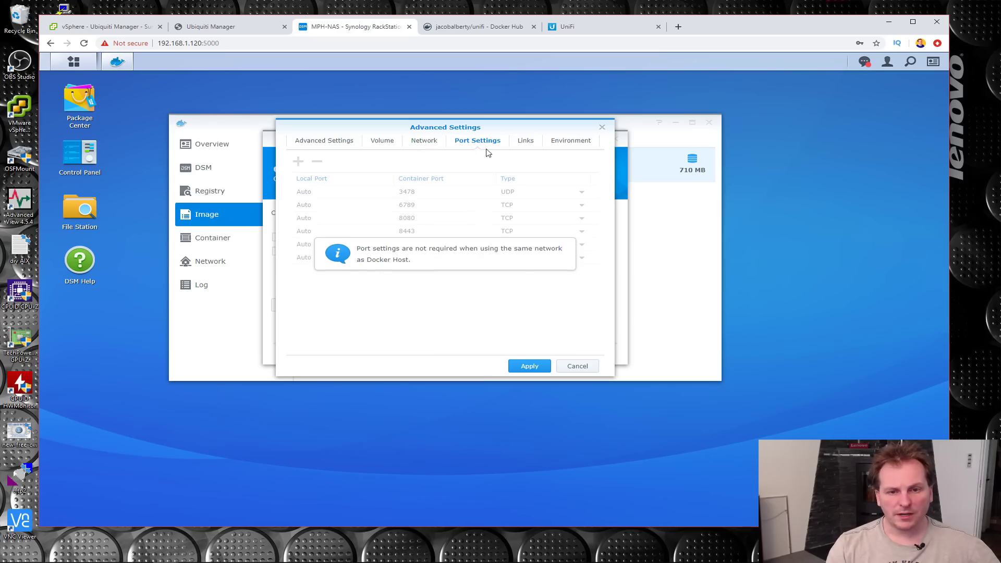
pyautogui.click(524, 141)
pyautogui.click(562, 142)
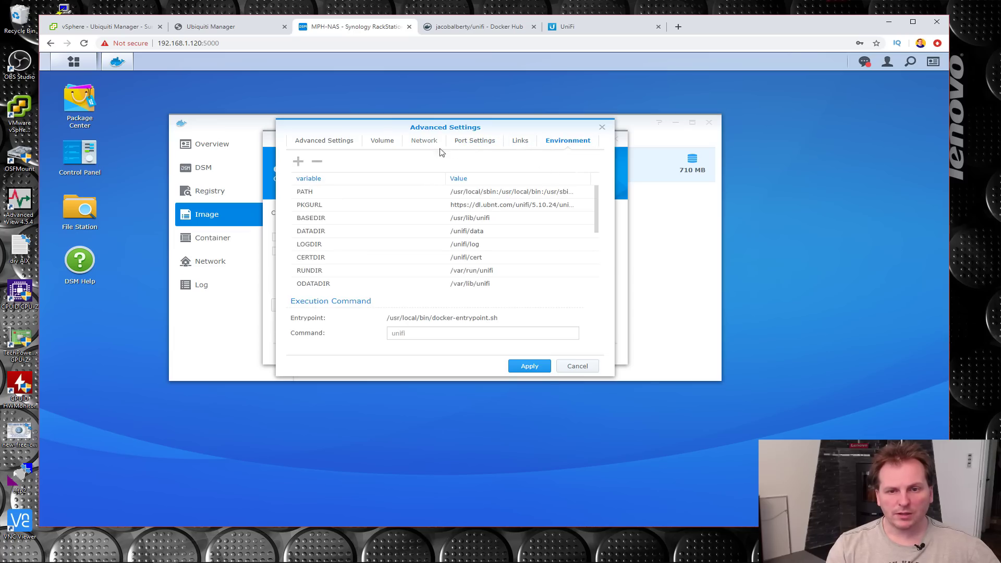
pyautogui.click(422, 143)
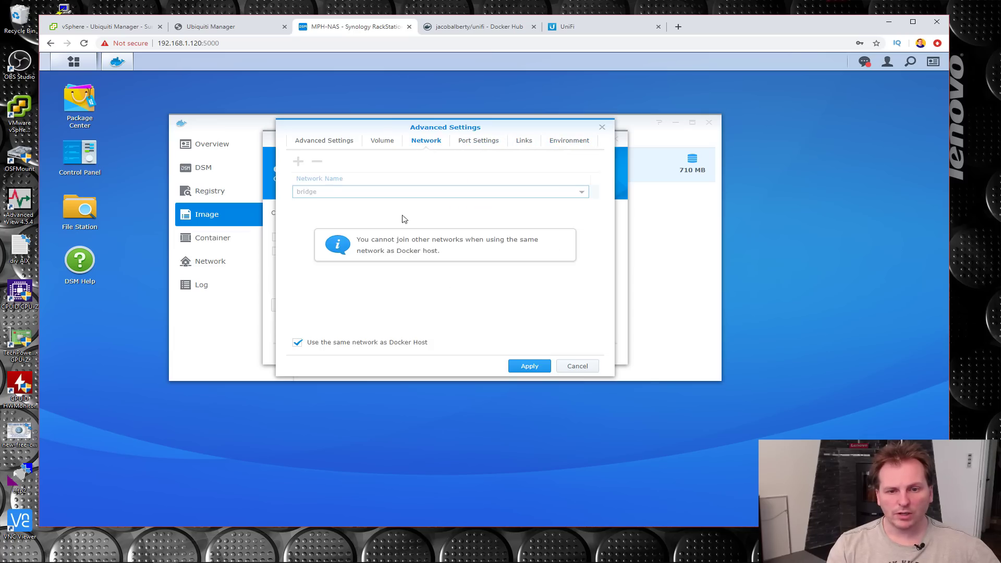
pyautogui.click(529, 367)
pyautogui.click(542, 354)
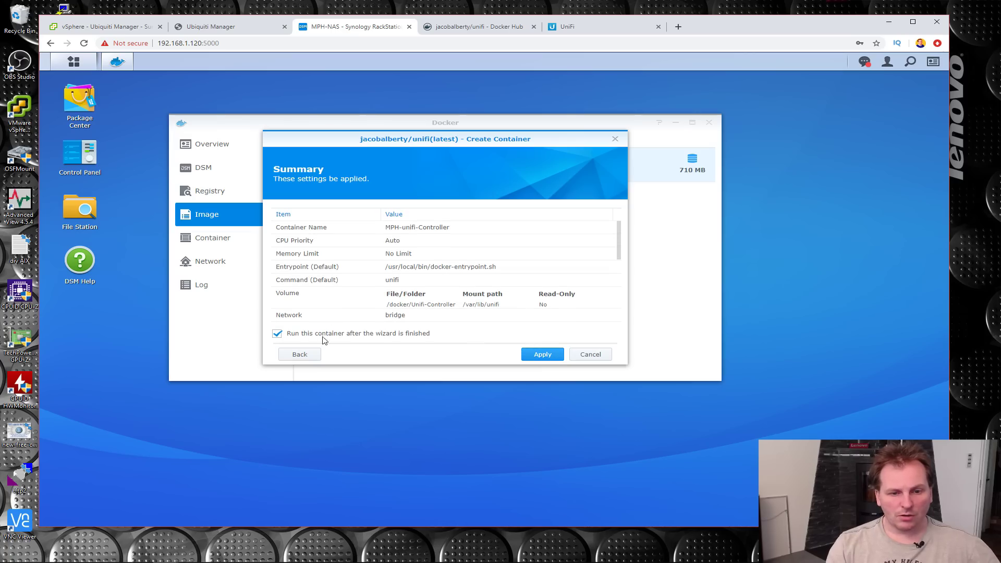
# Step: Apply the Summary to create and start MPH-unifi-Controller, then view the running containers list
pyautogui.click(525, 354)
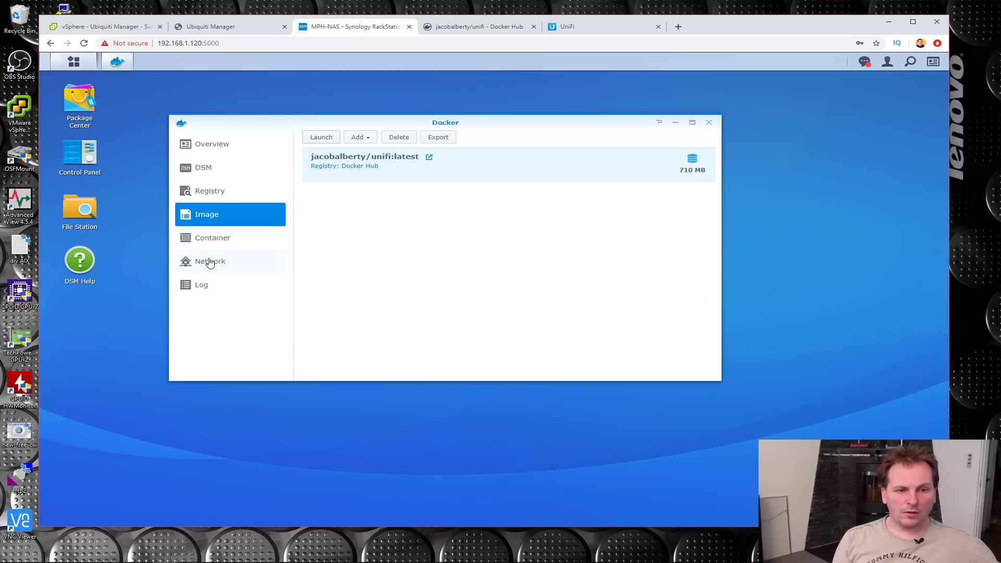
pyautogui.click(209, 242)
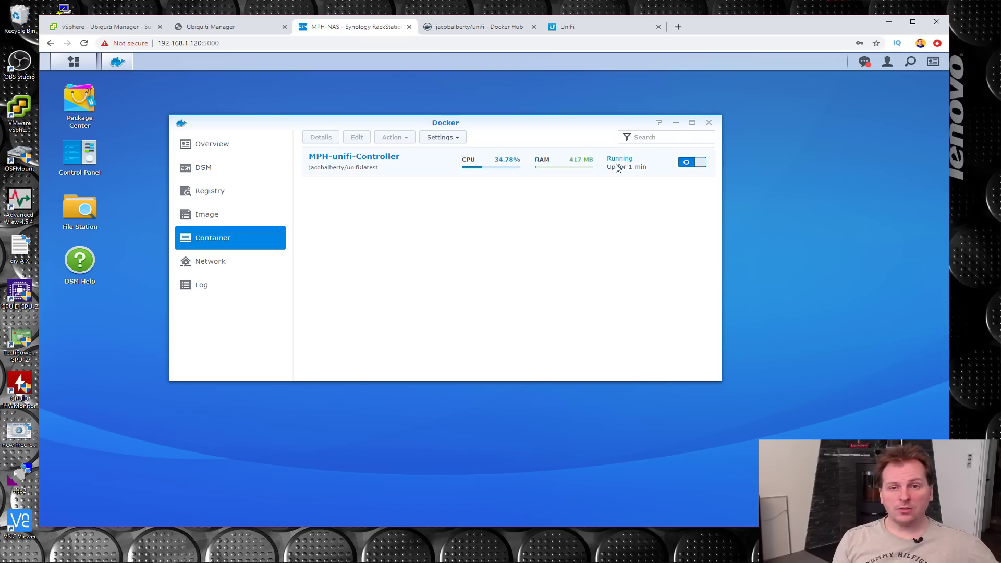
pyautogui.click(603, 32)
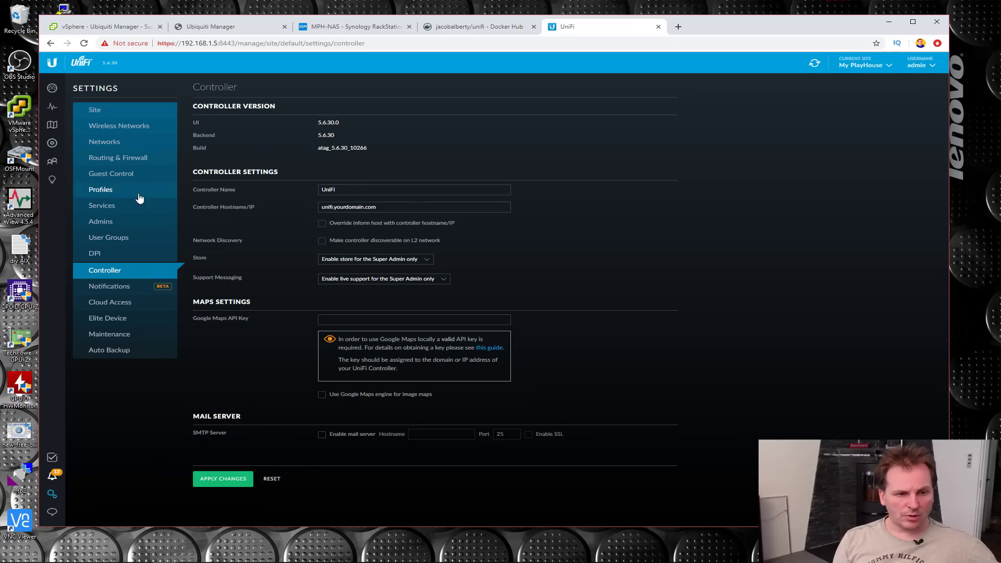
# Step: From Auto Backup, download the newest autobackup_5.6.30 .unf file dated 06/01/2019
pyautogui.click(112, 354)
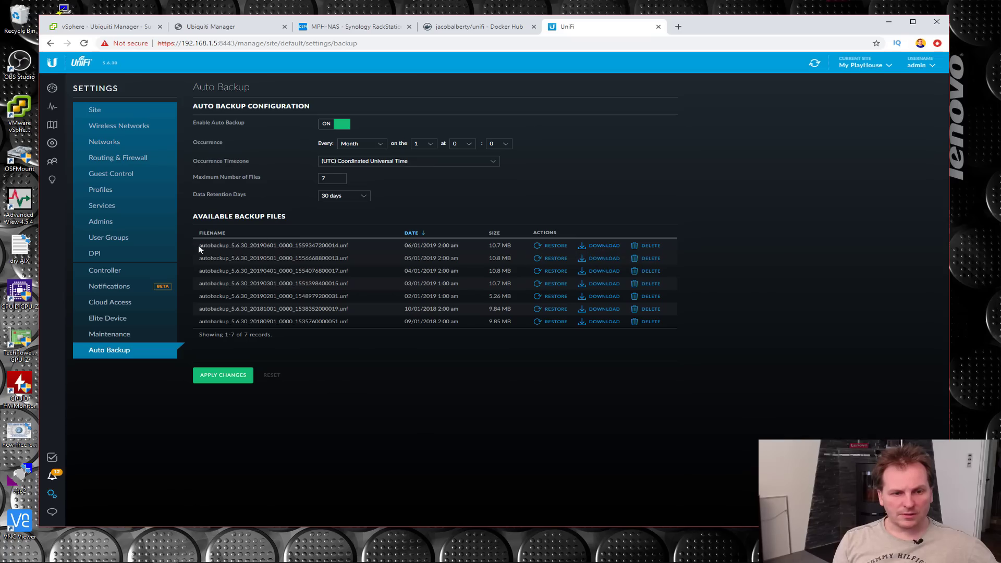
pyautogui.moveTo(199, 245); pyautogui.dragTo(356, 252)
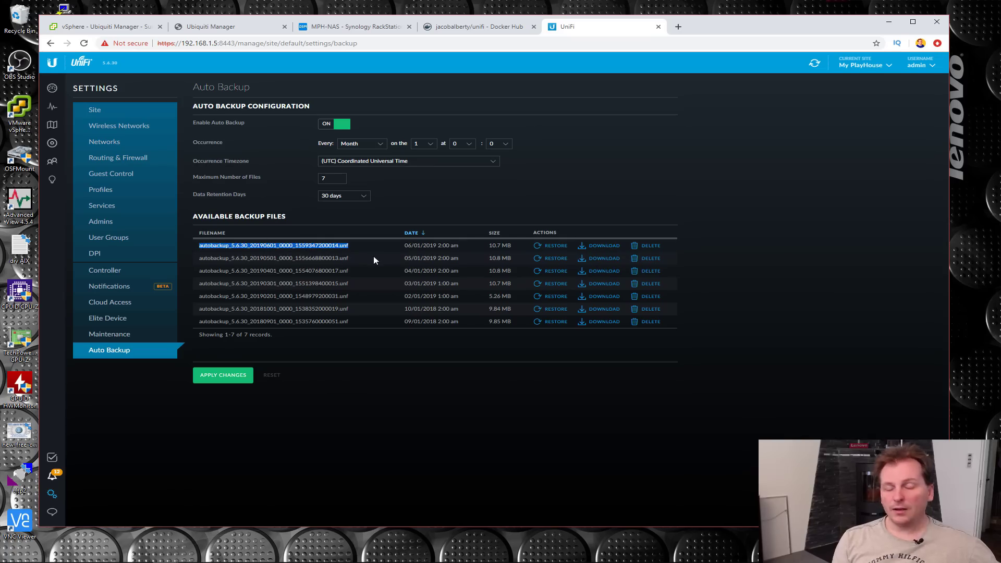
pyautogui.click(603, 245)
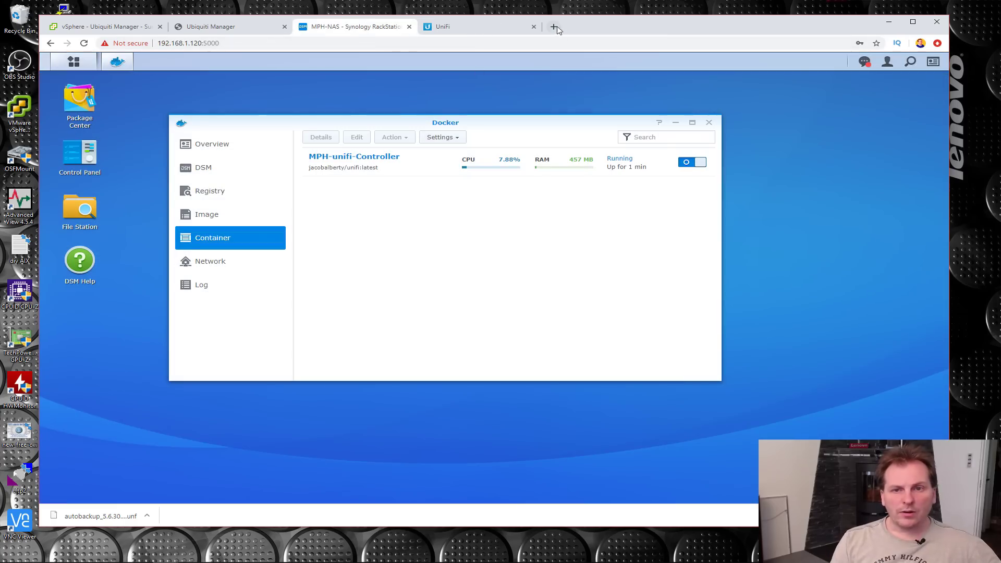
pyautogui.click(554, 27)
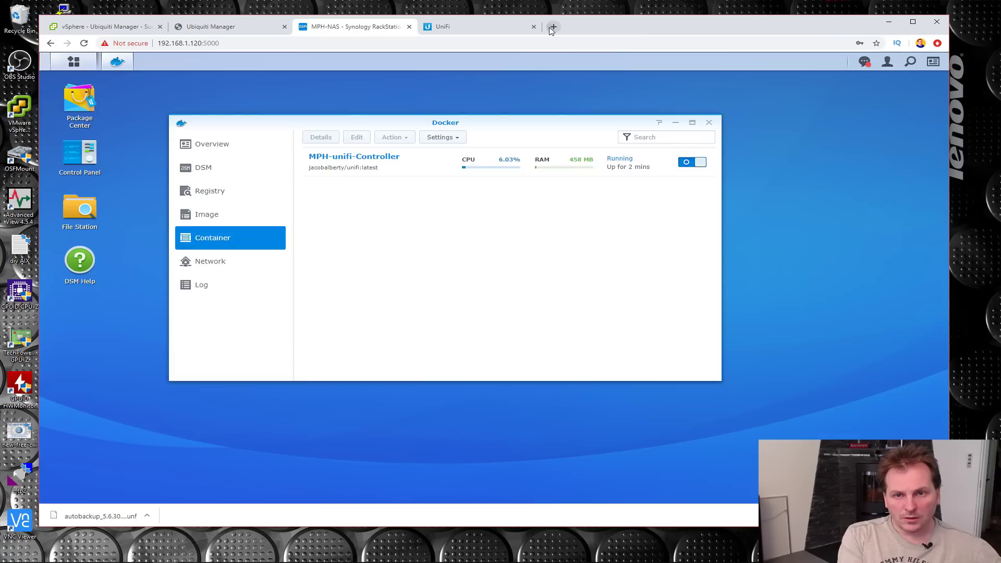
pyautogui.hotkey('ctrl', 't')
pyautogui.write('https//192.168.1.120:8443')
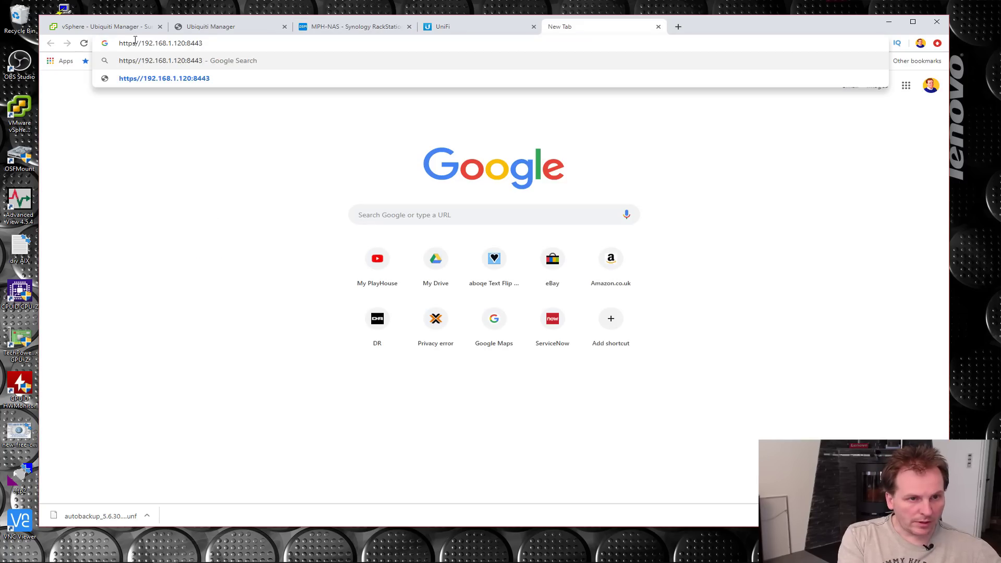
pyautogui.write(':')
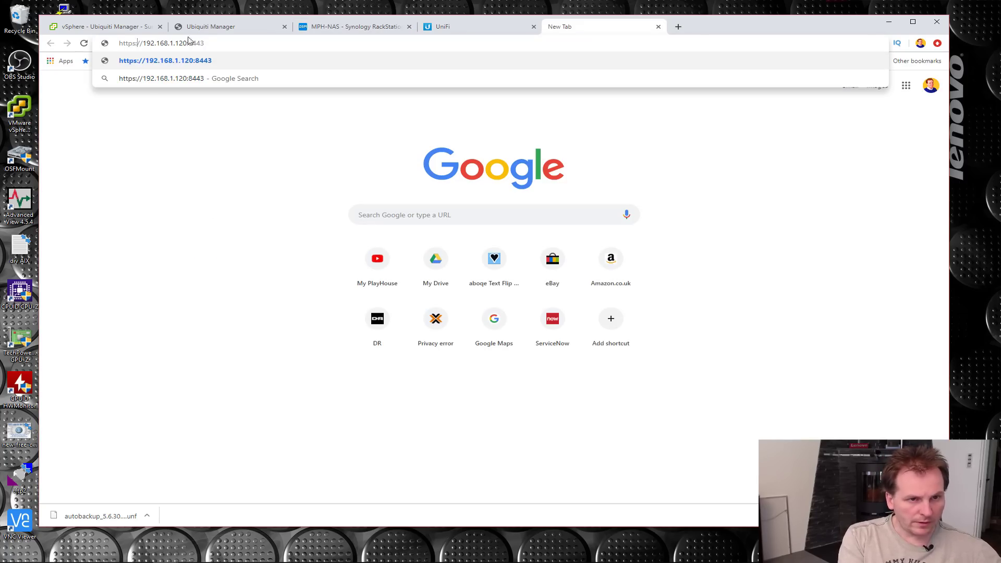
pyautogui.press('Return')
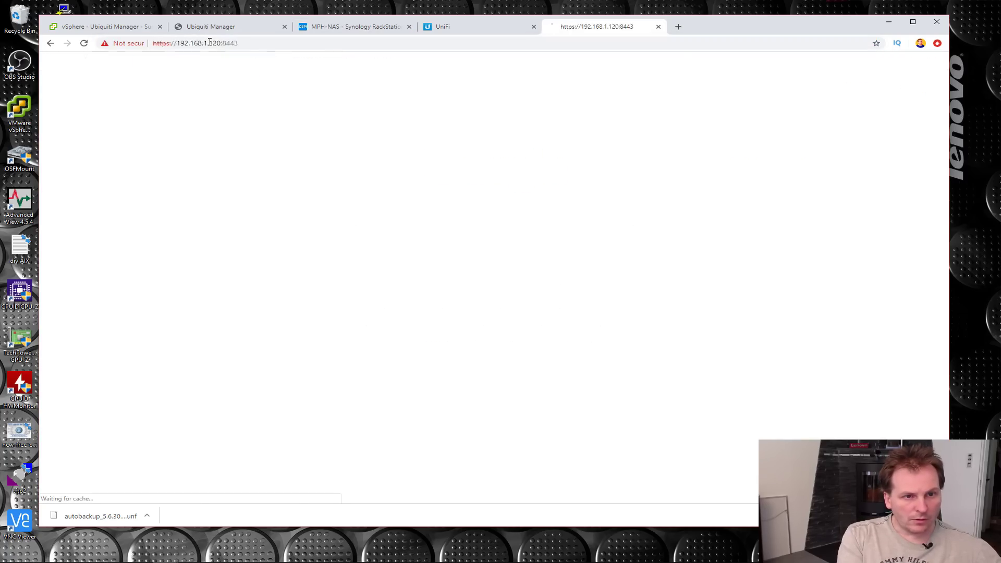
pyautogui.click(353, 306)
pyautogui.click(384, 375)
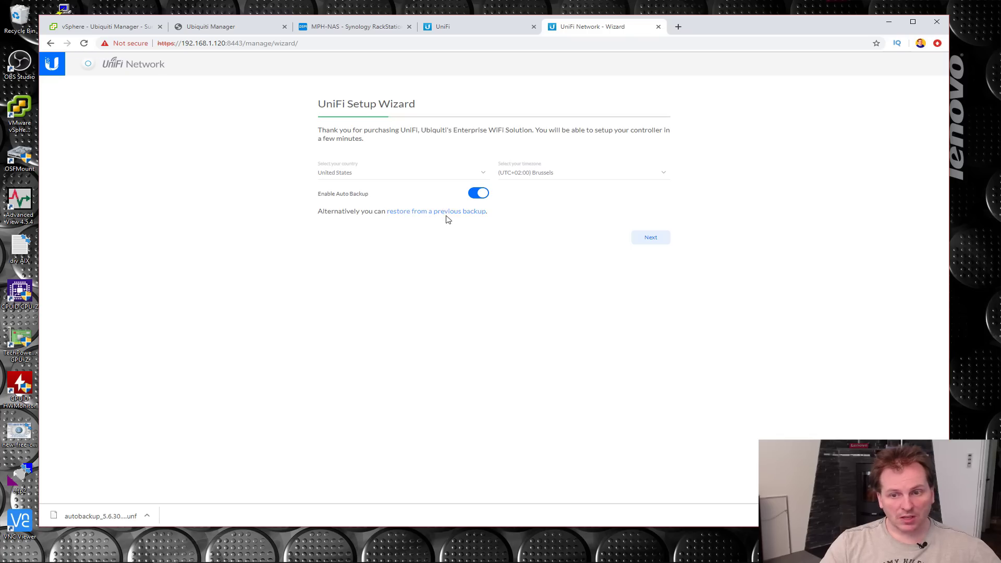
# Step: Choose the downloaded autobackup .unf from Downloads as the restore file and confirm it
pyautogui.click(419, 216)
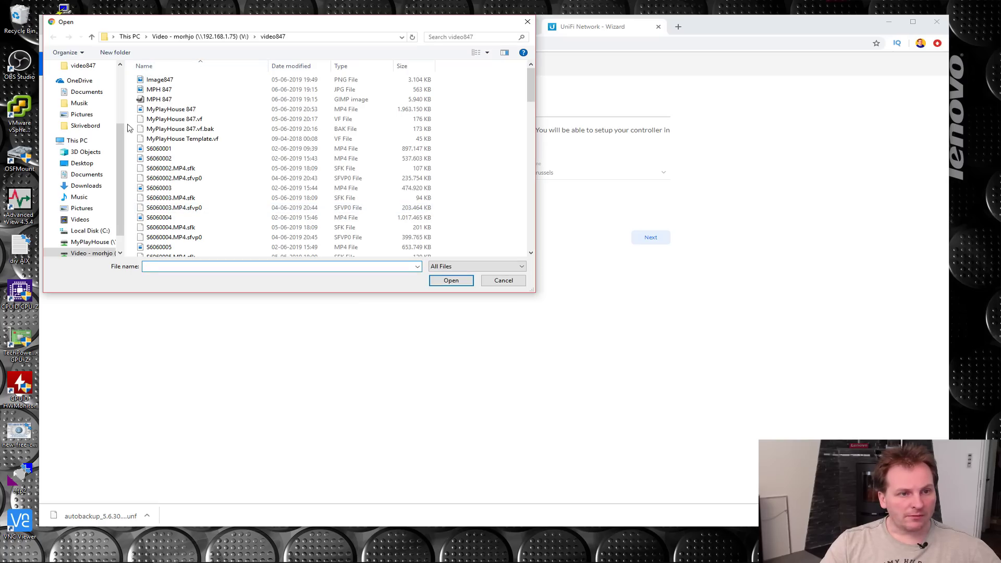
pyautogui.scroll(3, 120, 161)
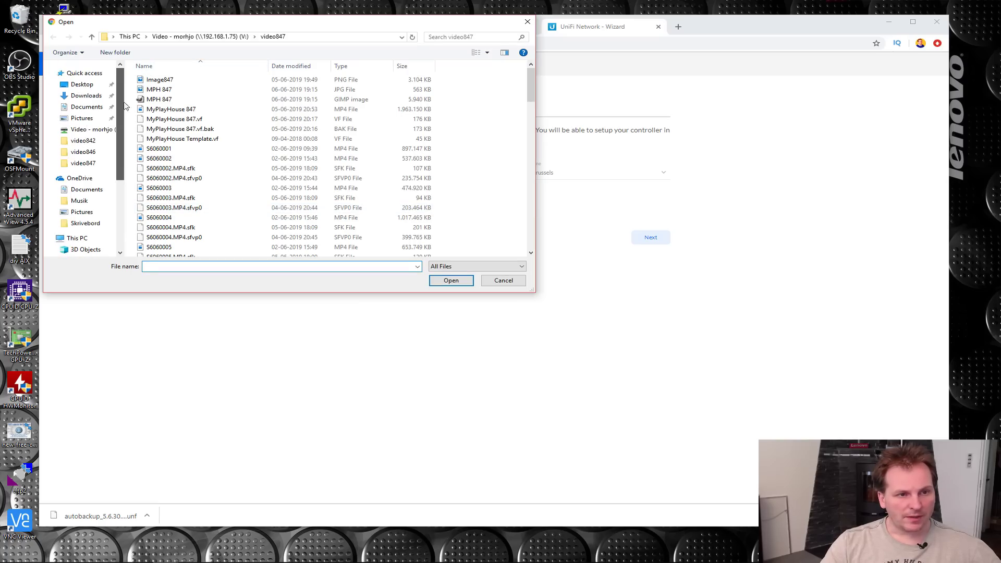
pyautogui.click(85, 97)
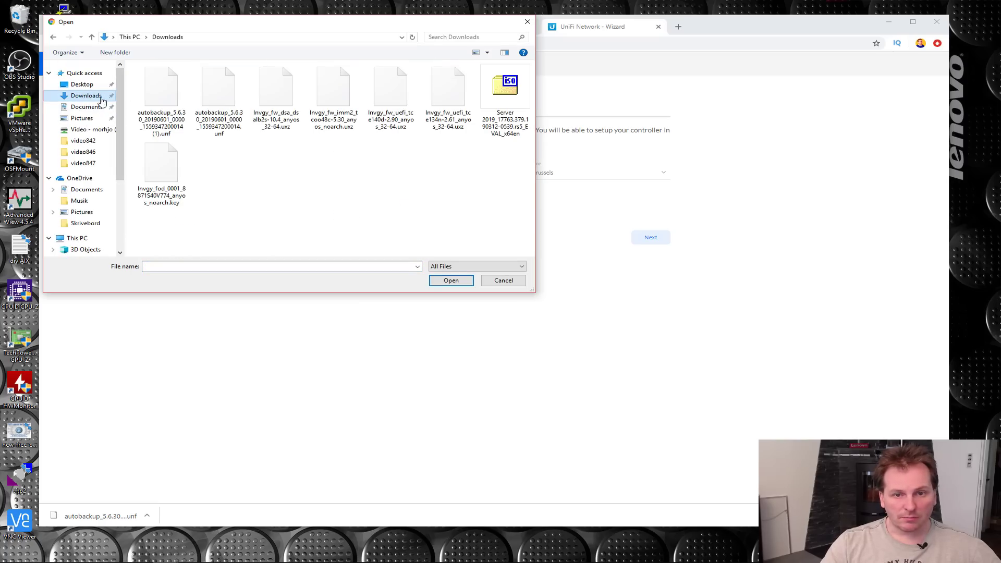
pyautogui.click(163, 94)
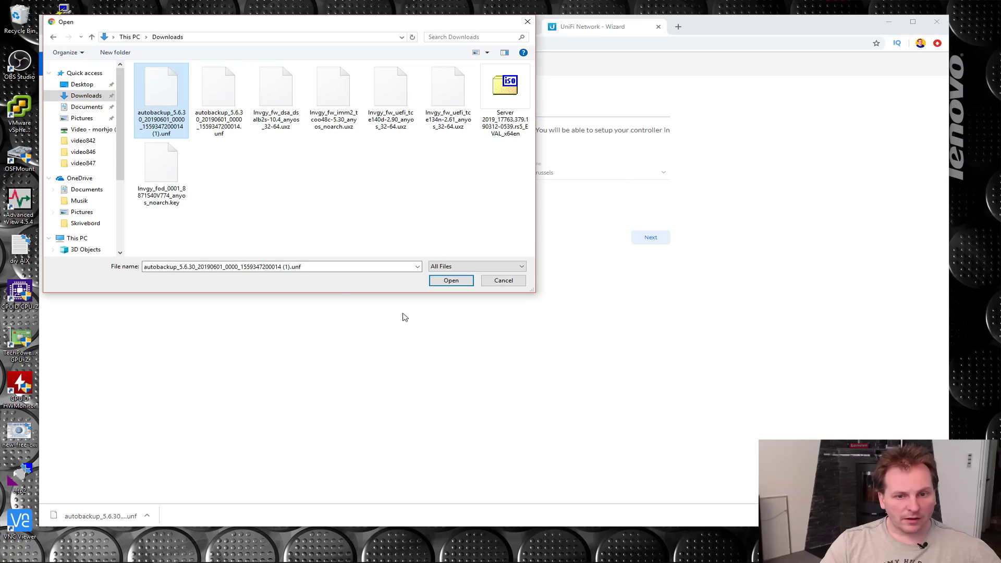
pyautogui.click(454, 282)
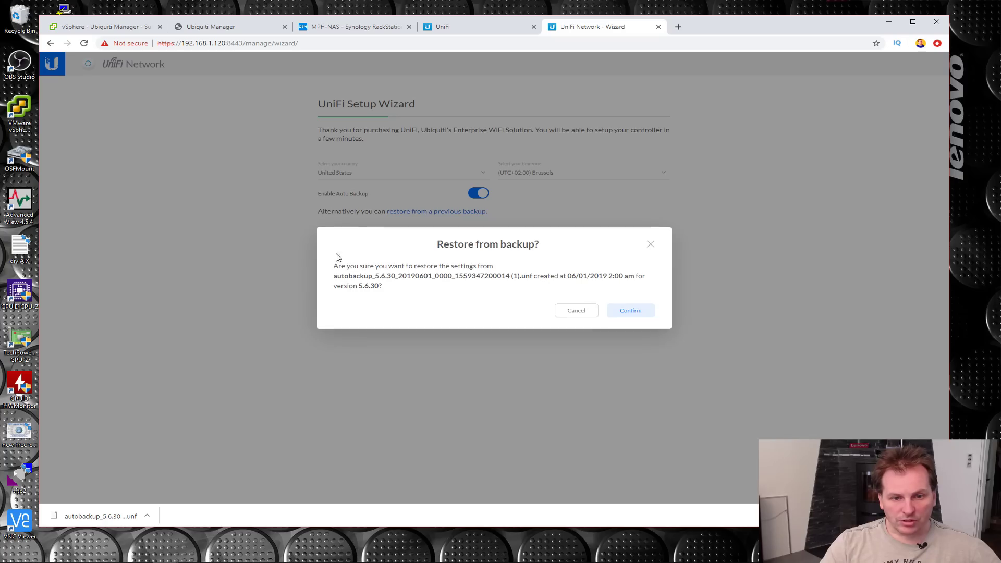
pyautogui.click(638, 315)
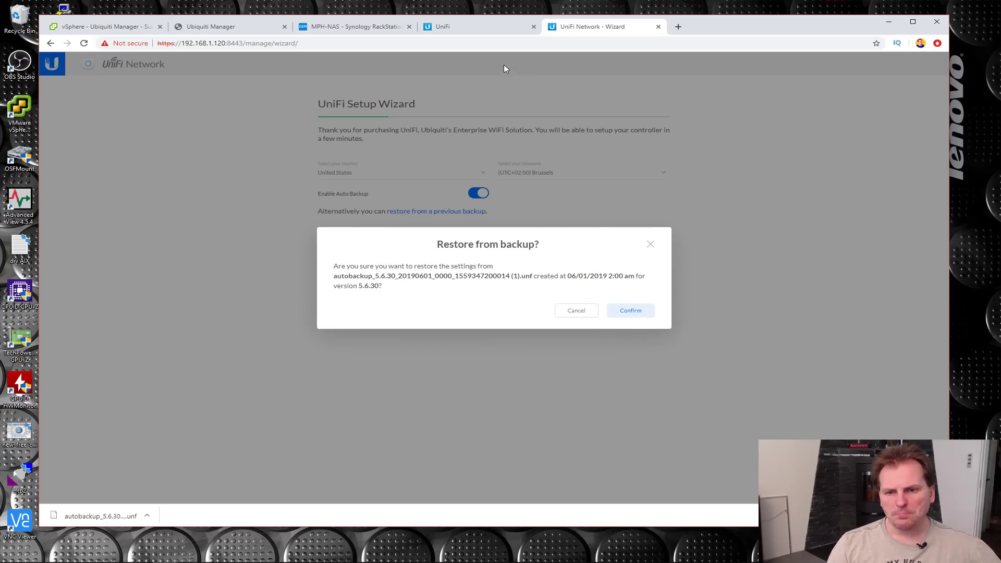
pyautogui.click(479, 26)
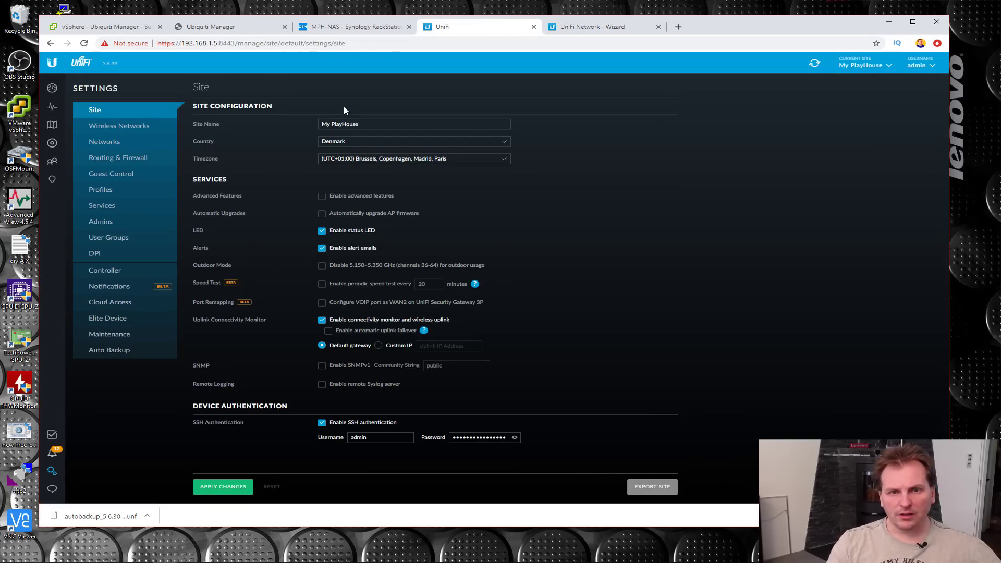
# Step: In the old VM's console, dismiss the updates notice, cancel Java Setup and close Windows Update settings
pyautogui.click(104, 27)
pyautogui.click(216, 29)
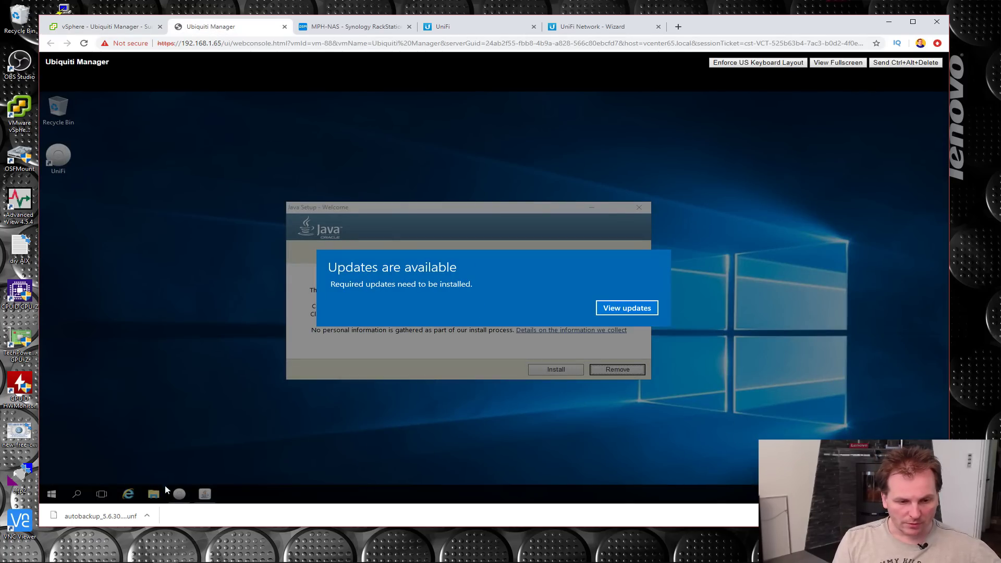
pyautogui.click(627, 308)
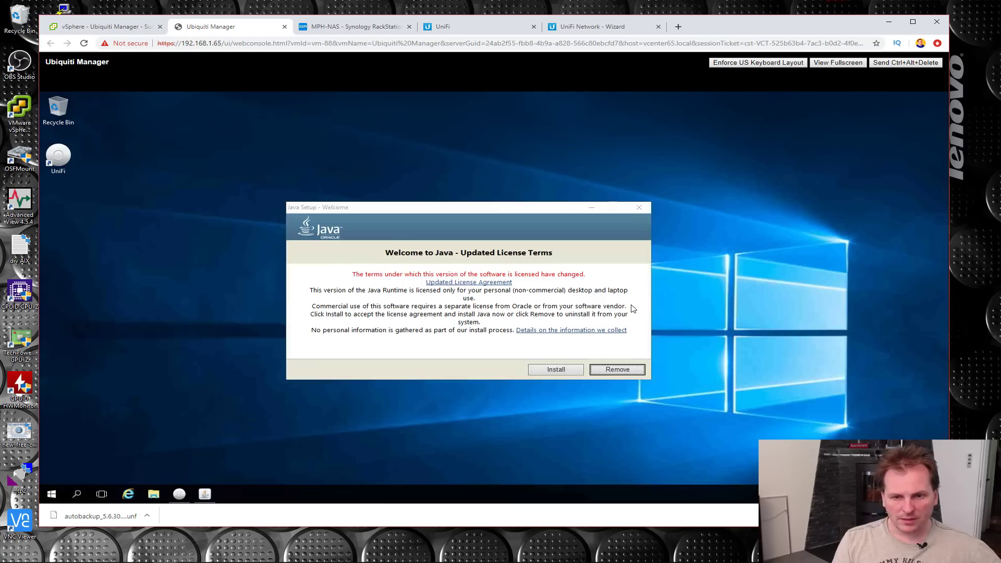
pyautogui.click(638, 206)
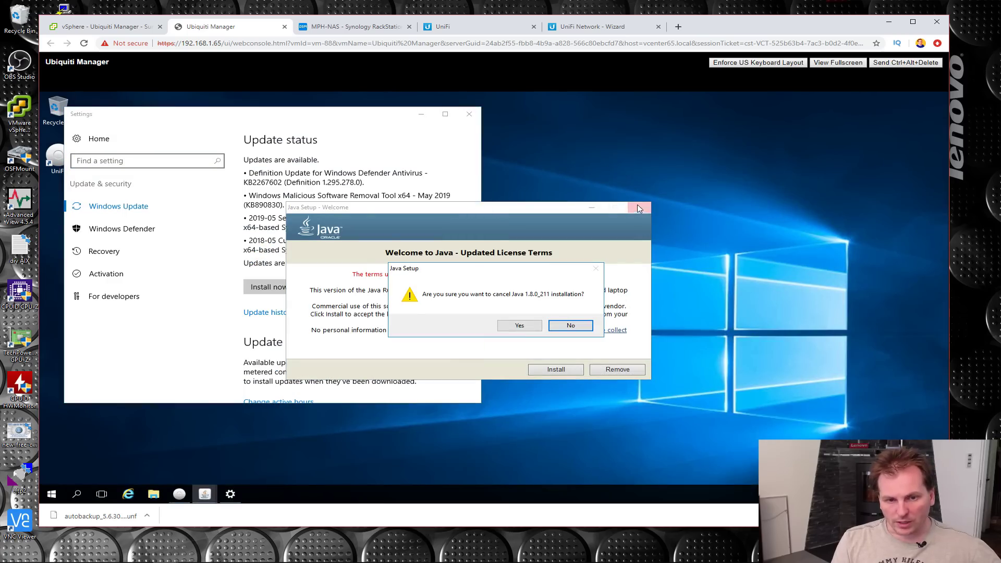
pyautogui.click(520, 327)
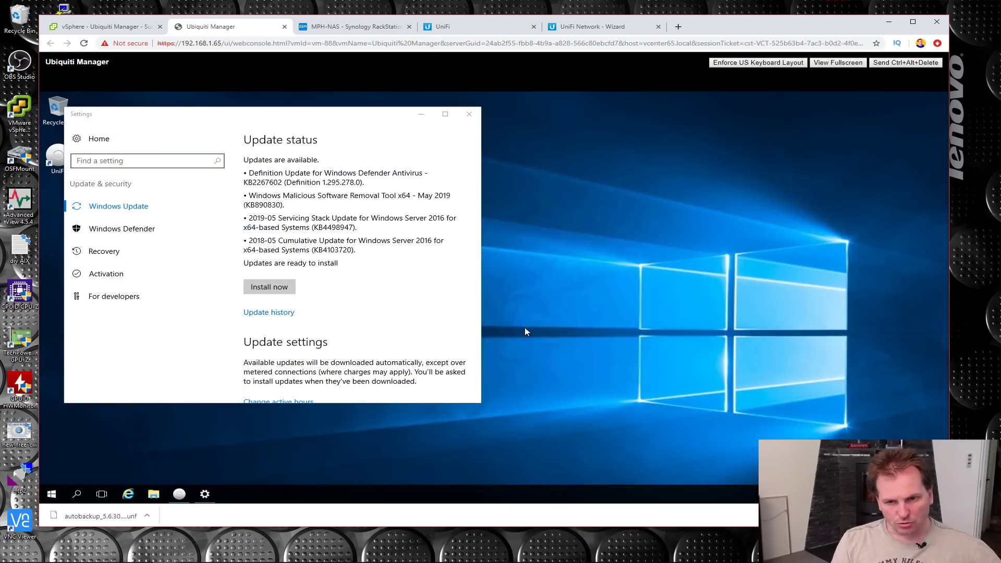
pyautogui.click(469, 113)
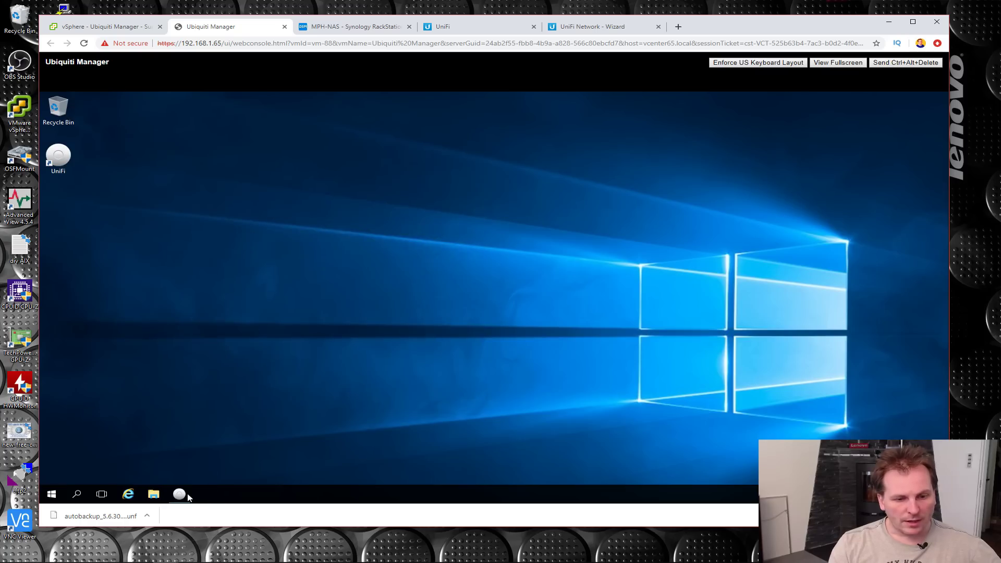
# Step: Close the UniFi Controller application from its taskbar icon, confirming with Yes
pyautogui.rightClick(180, 495)
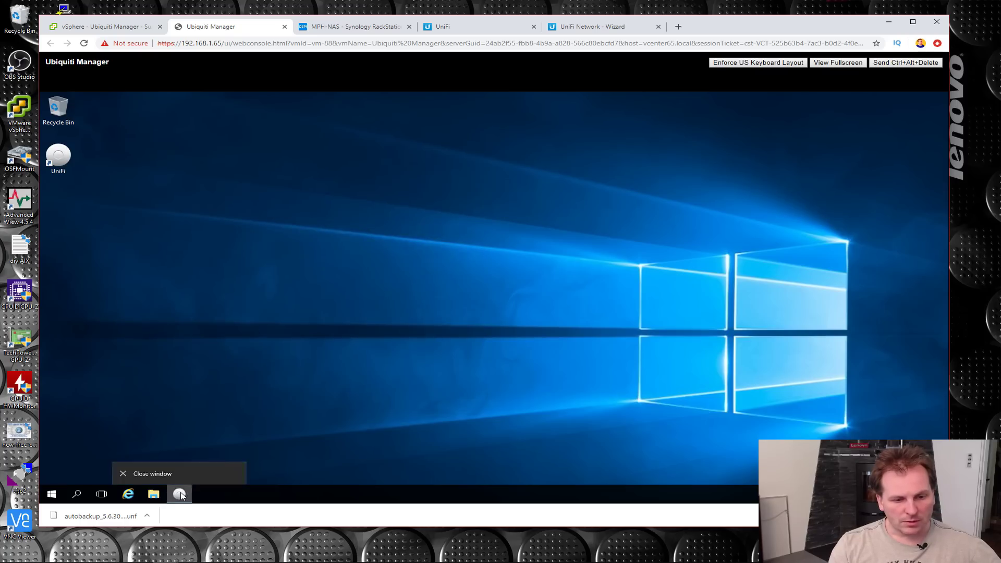
pyautogui.click(151, 472)
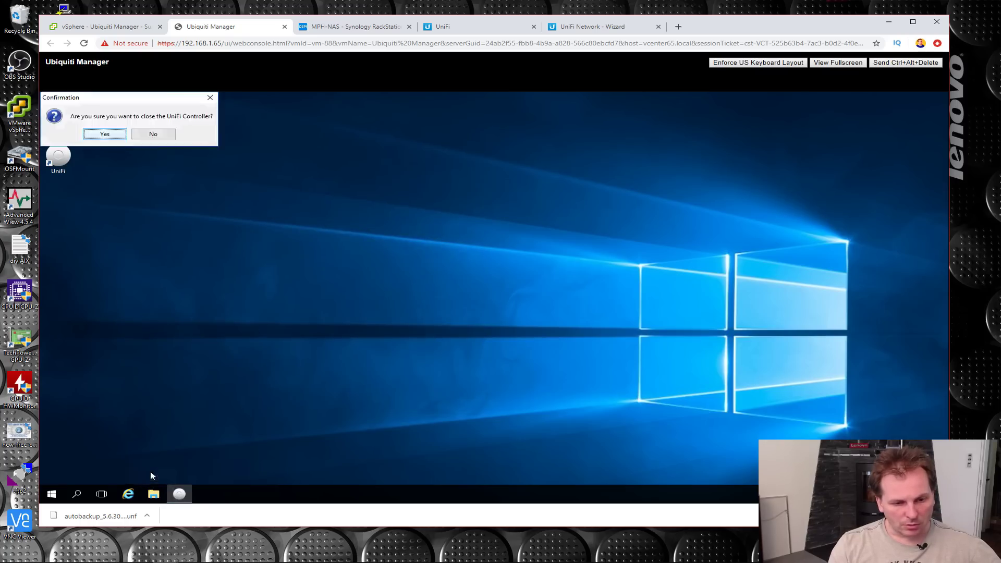
pyautogui.click(104, 135)
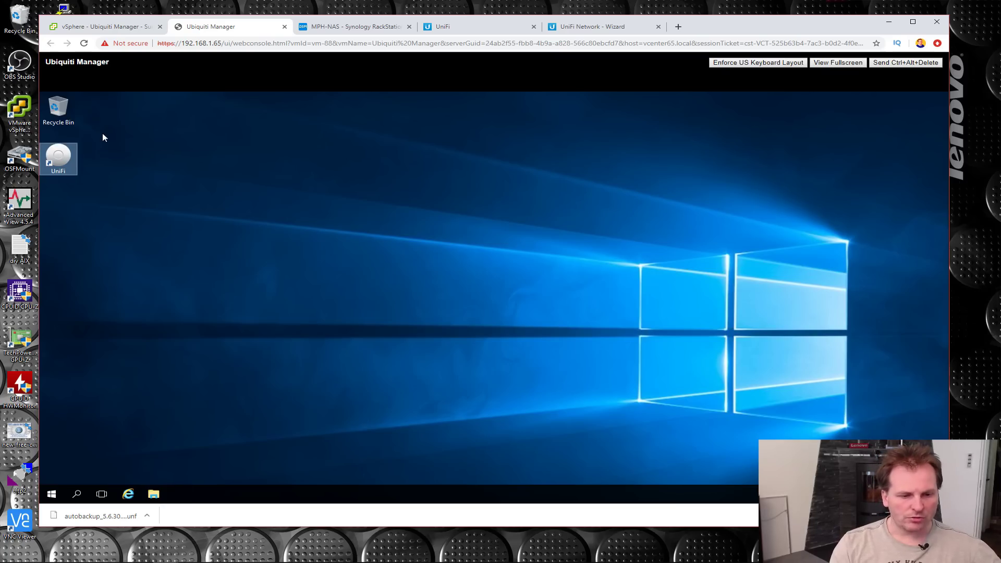
pyautogui.click(481, 28)
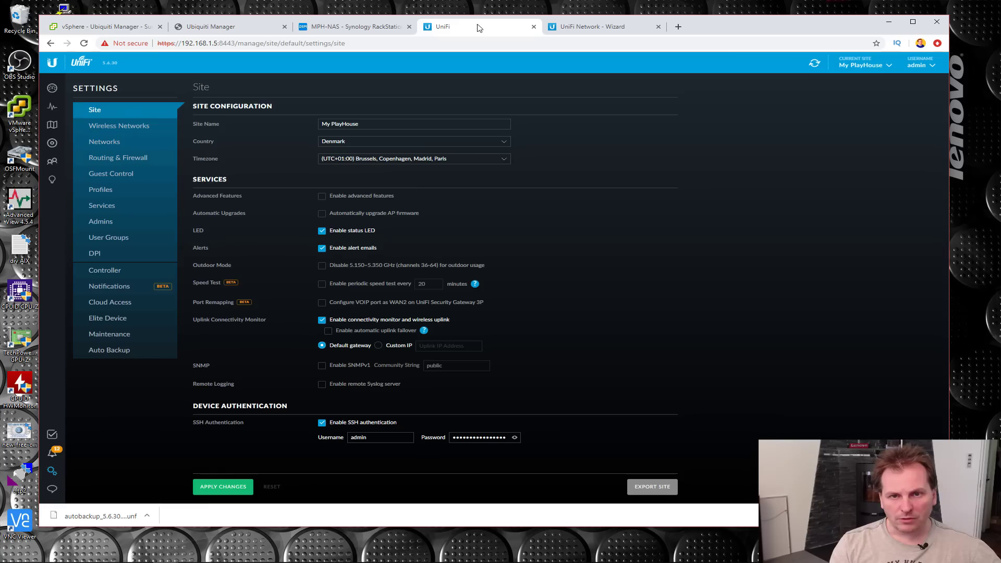
# Step: Close the old controller's tab and confirm restoring from the 06/01/2019 backup
pyautogui.click(534, 27)
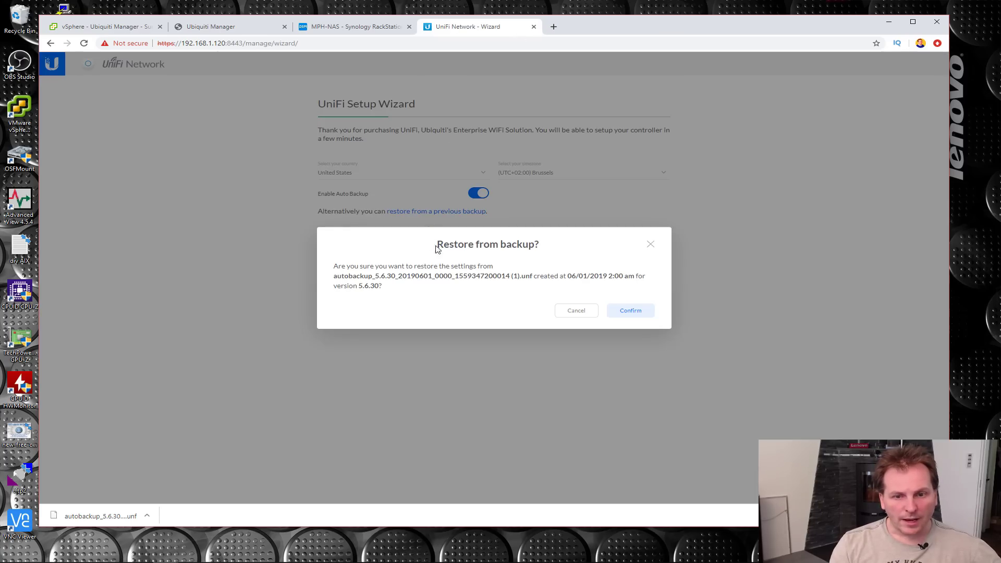
pyautogui.click(626, 315)
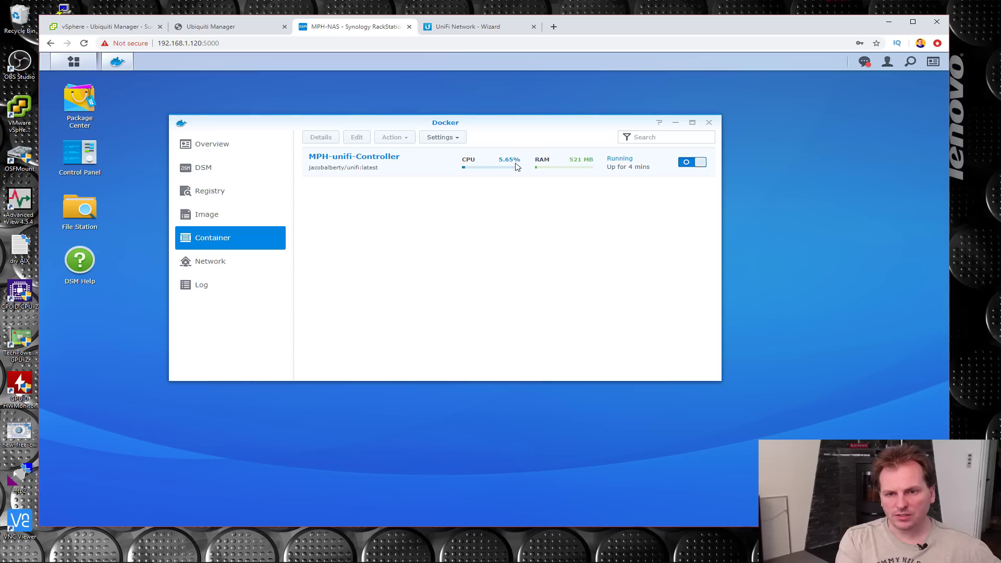
# Step: Retry the unreachable setup wizard page, then check the UniFi container's status in Docker
pyautogui.click(479, 27)
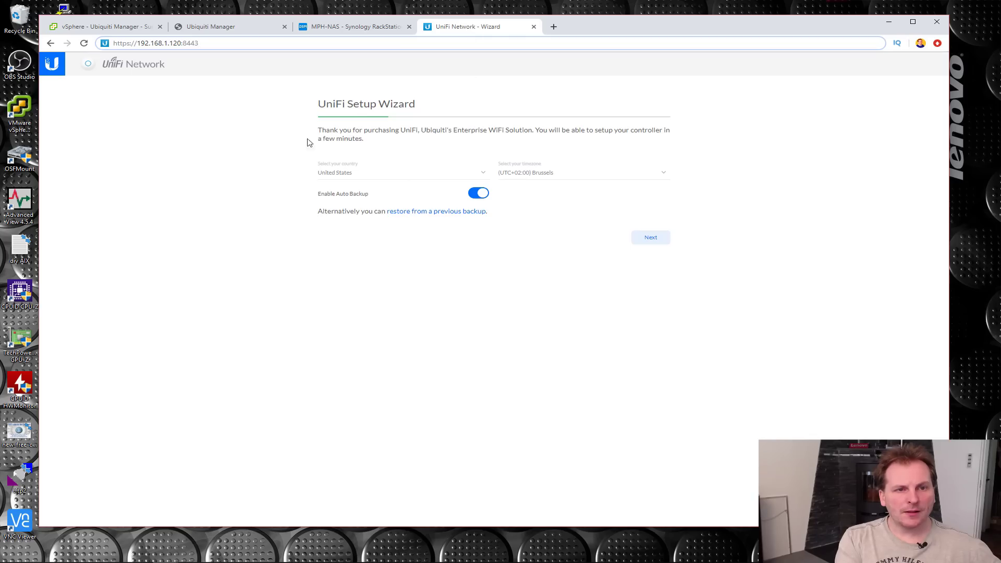
pyautogui.press('Return')
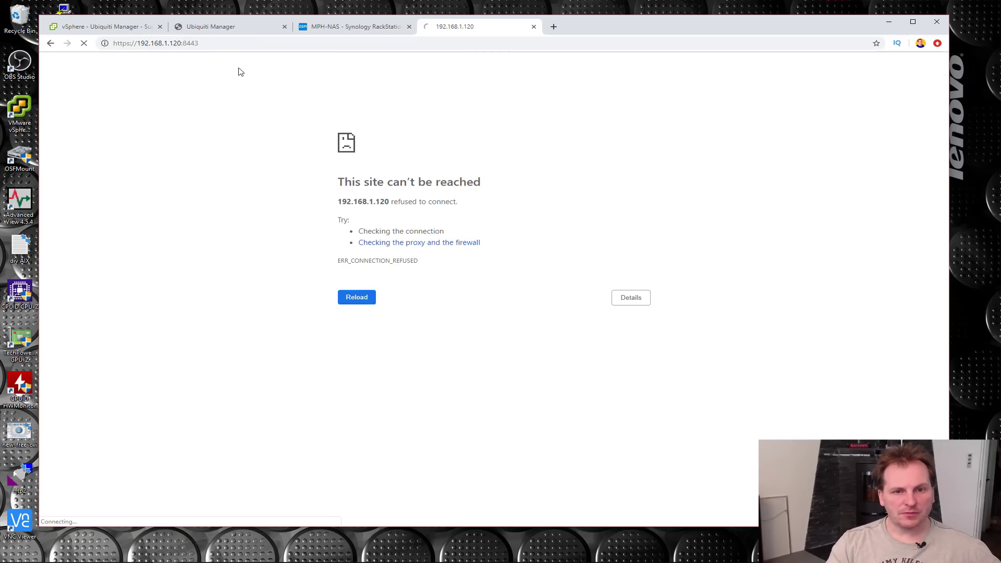
pyautogui.click(357, 297)
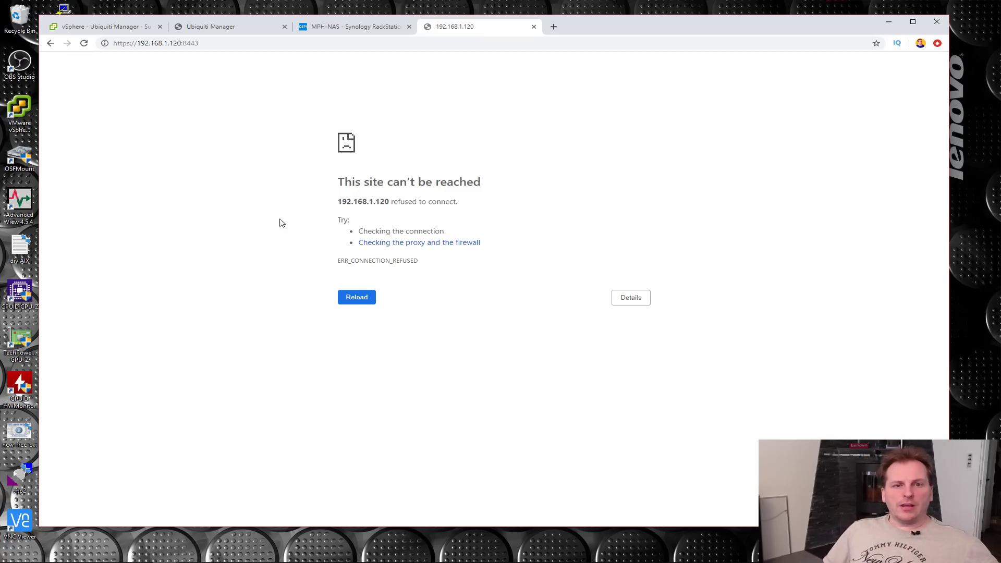
pyautogui.click(355, 27)
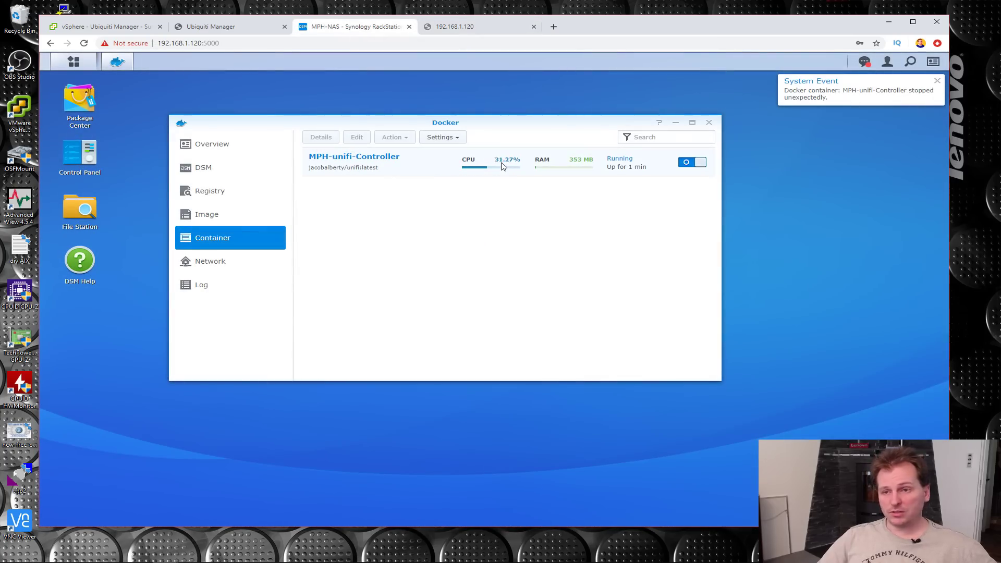
pyautogui.hotkey('ctrl', 't')
pyautogui.write('https://192.168.1.120:8443')
pyautogui.press('Return')
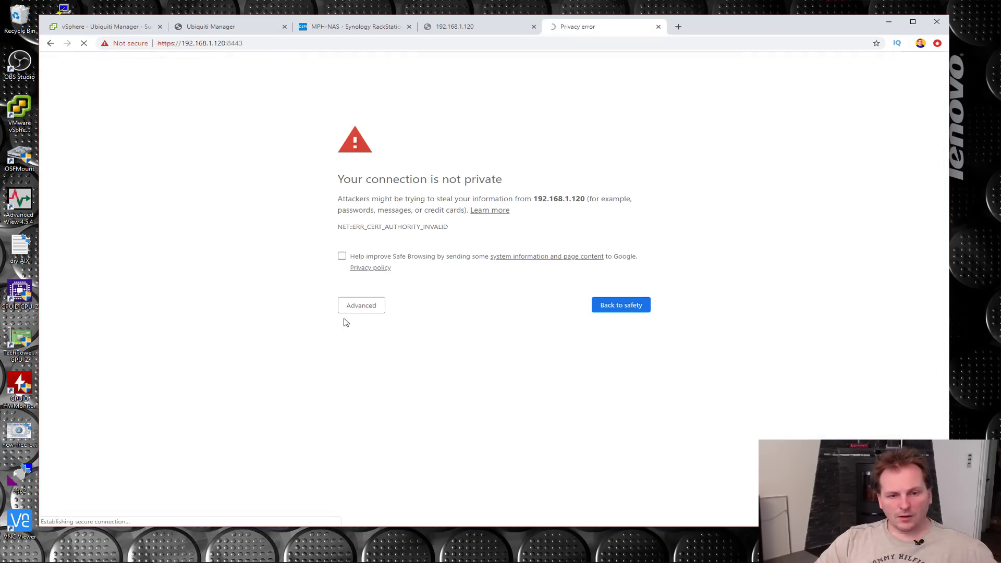
pyautogui.click(364, 309)
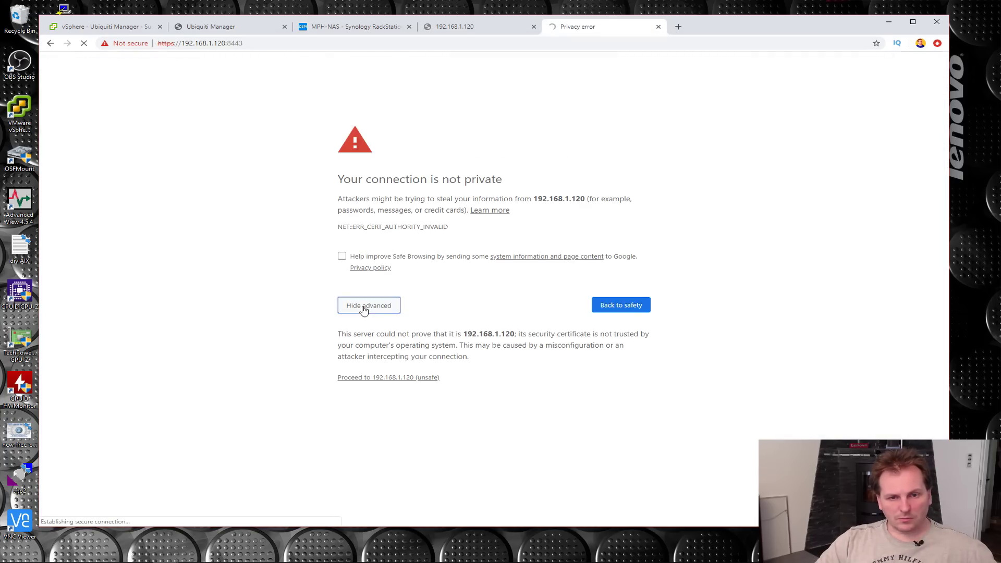
pyautogui.click(391, 378)
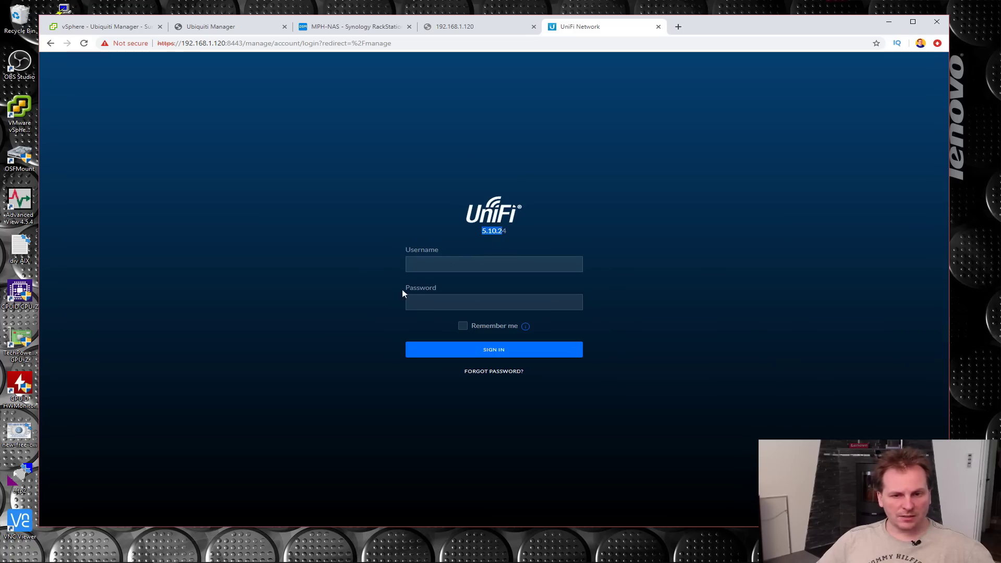
# Step: Sign in to the UniFi controller with the saved admin username and the account password
pyautogui.click(440, 268)
pyautogui.click(438, 285)
pyautogui.click(437, 307)
pyautogui.write('•••••••••••••')
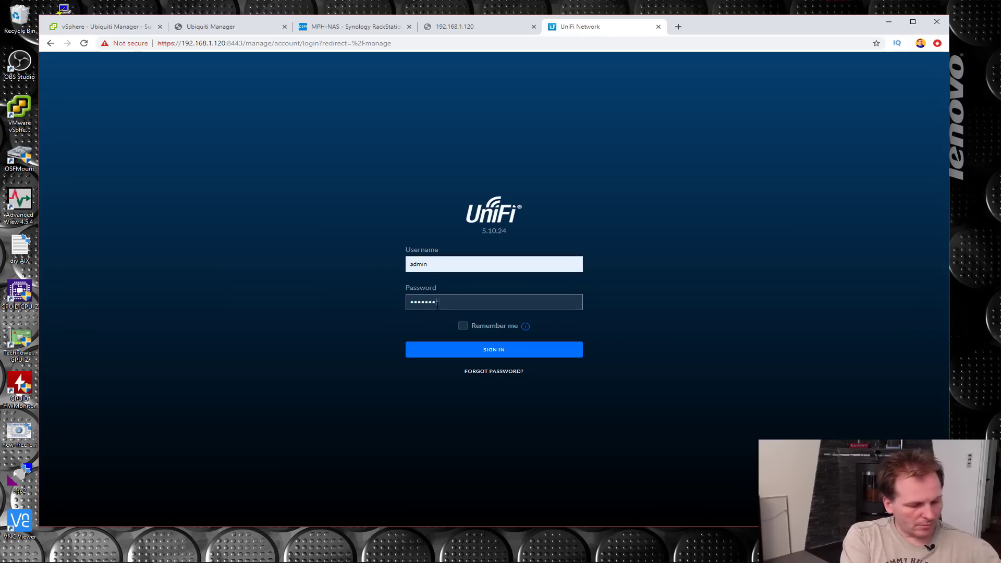
pyautogui.click(488, 350)
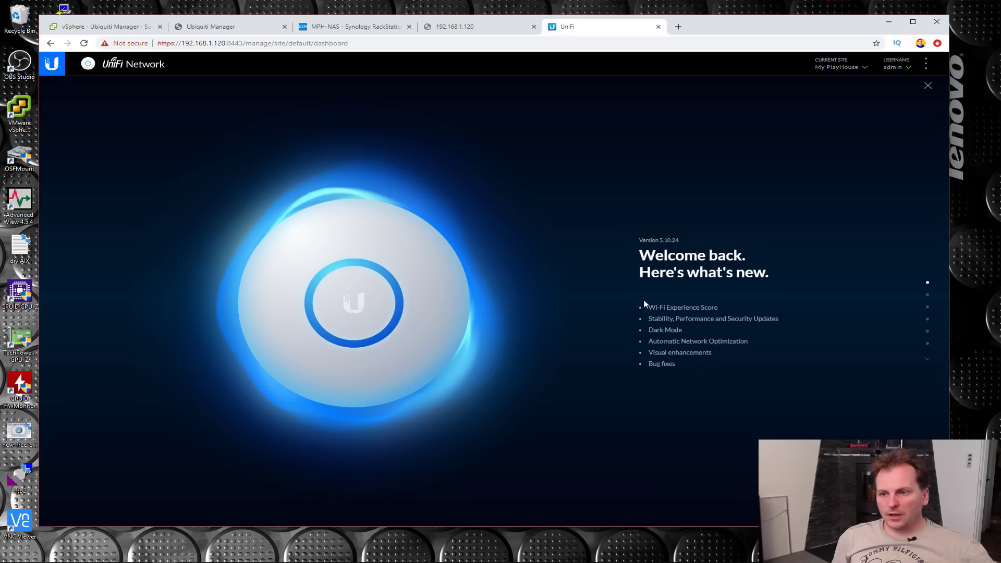
# Step: Page through the What's New slides (Wi-Fi Experience Score, security/firmware, Dark Mode) and close the tour
pyautogui.click(930, 297)
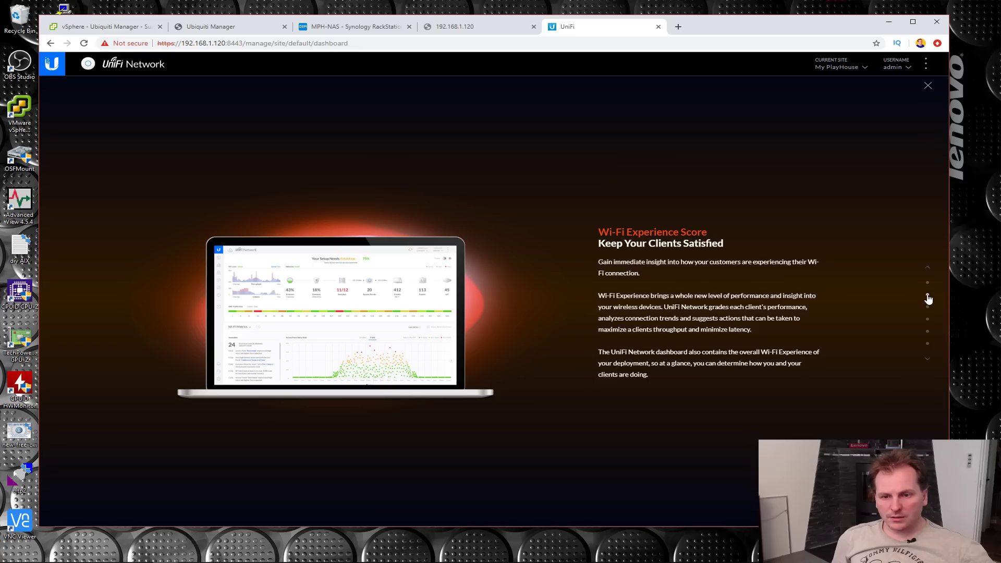
pyautogui.click(929, 307)
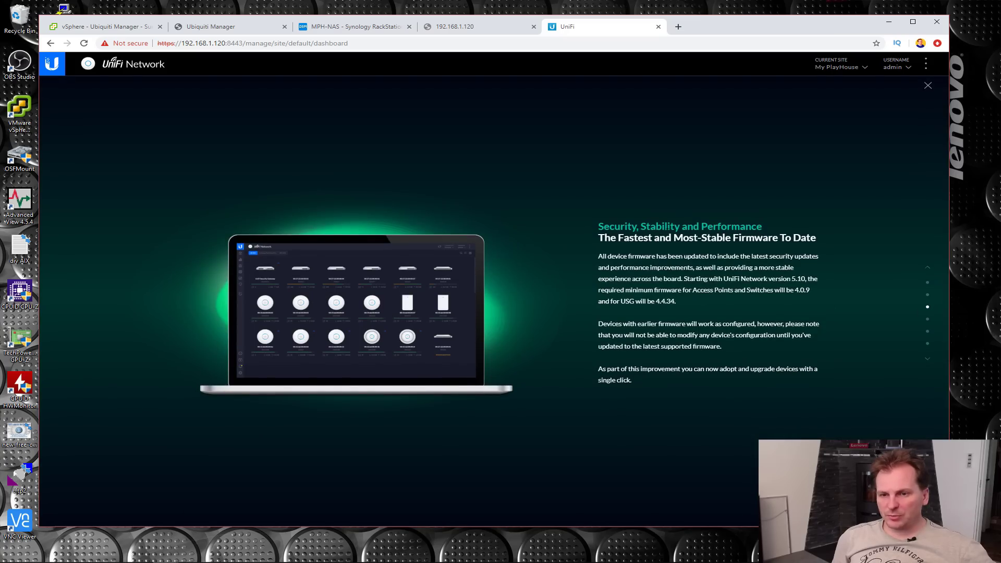
pyautogui.click(928, 319)
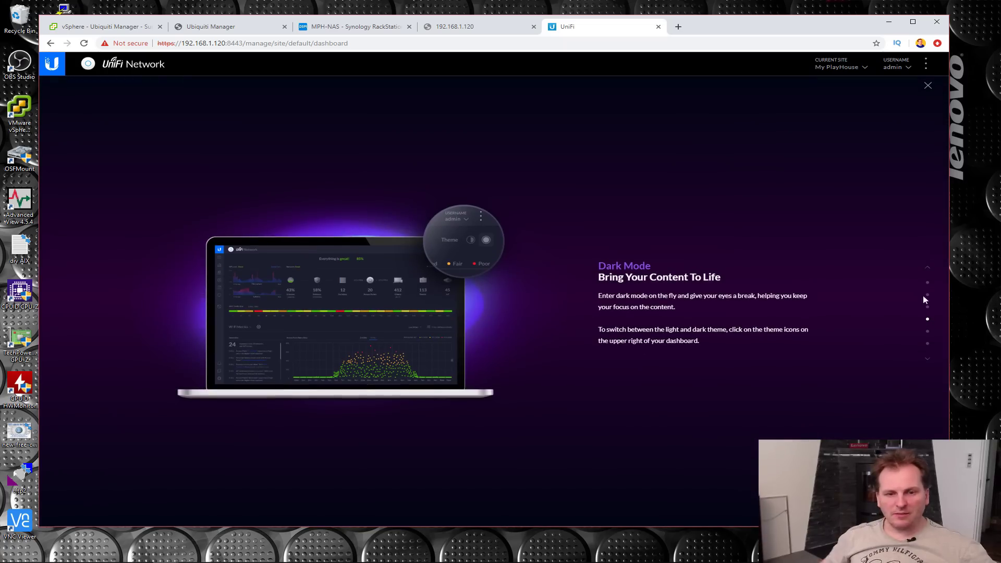
pyautogui.click(928, 86)
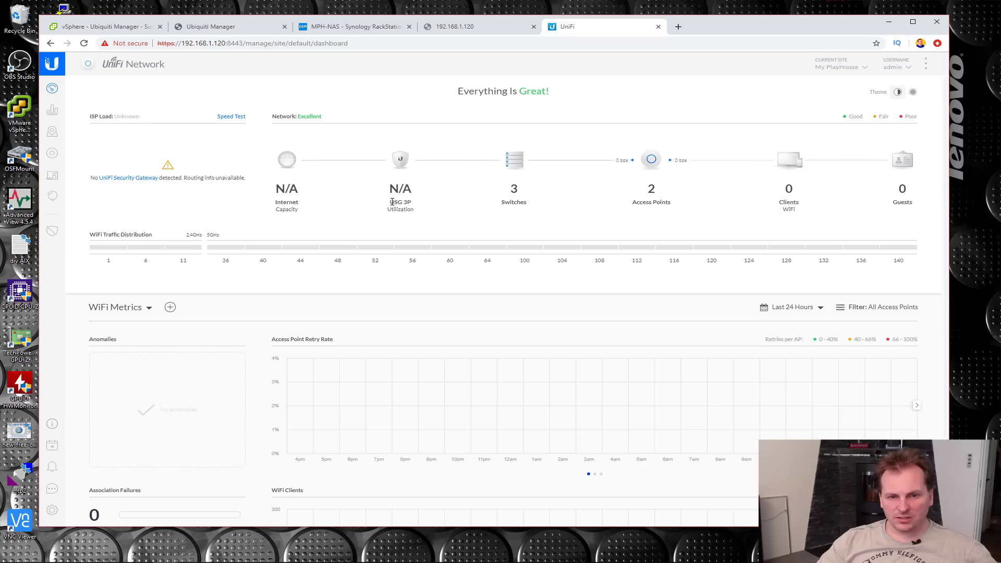
# Step: Check the USG 3P gateway and the Devices list of six restored devices, then switch to the Ubiquiti Manager console
pyautogui.moveTo(390, 202); pyautogui.dragTo(413, 203)
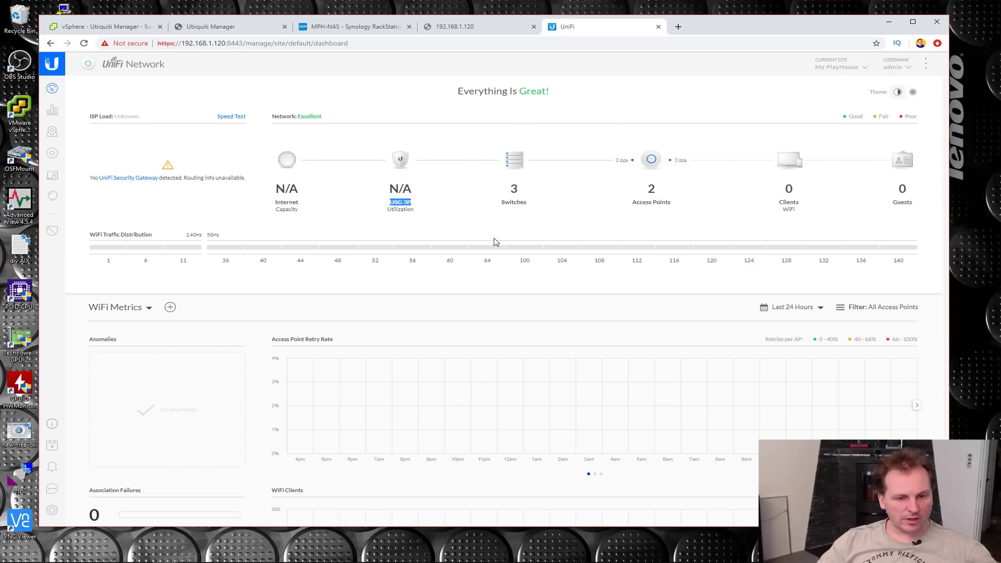
pyautogui.scroll(-2, 417, 236)
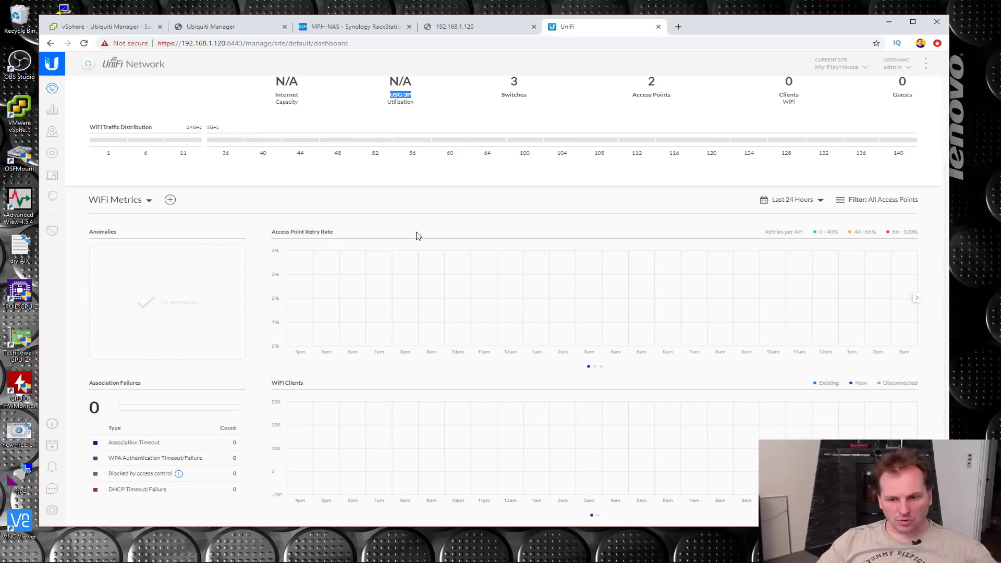
pyautogui.scroll(2, 417, 236)
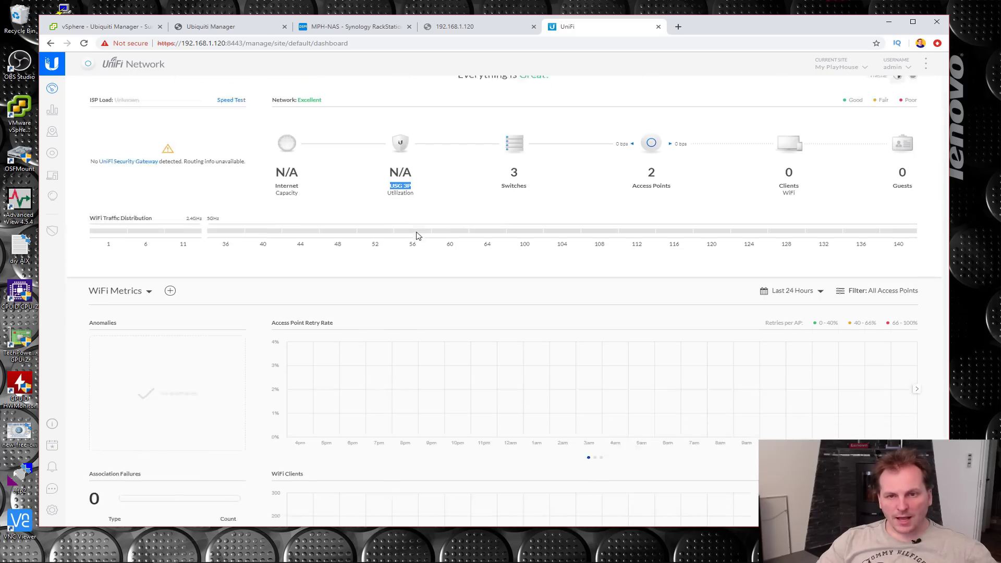
pyautogui.click(52, 156)
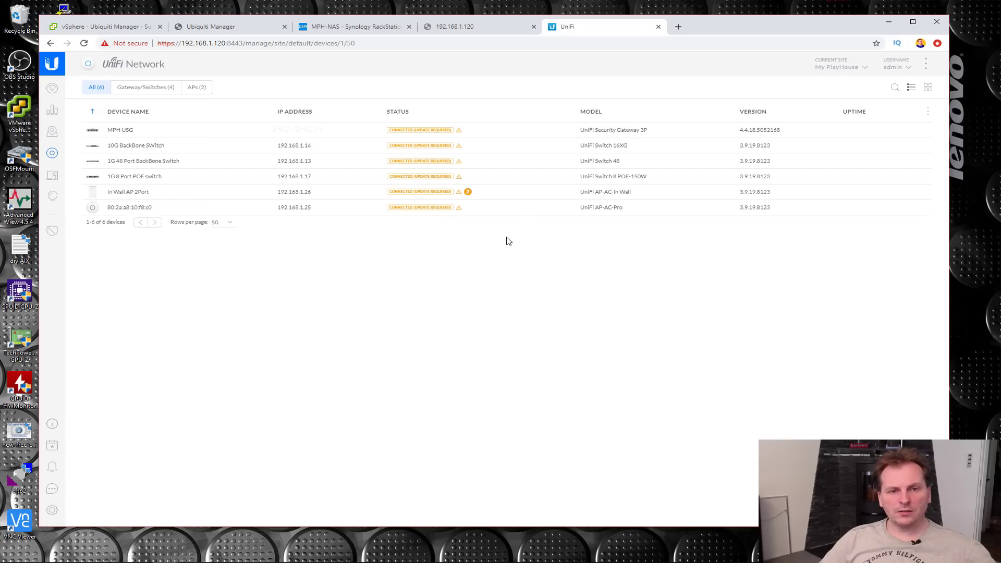
pyautogui.click(225, 31)
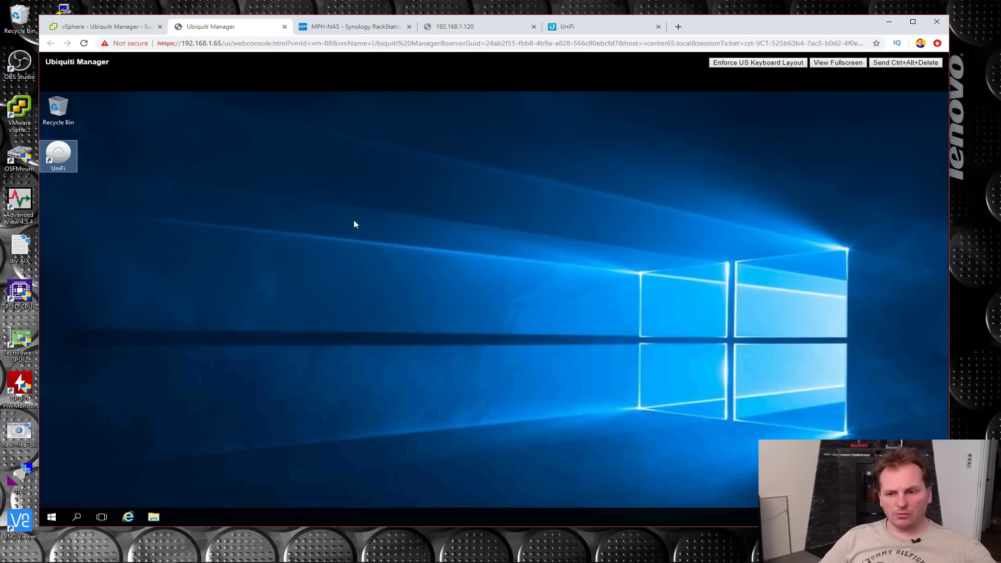
# Step: Shut down the old Windows UniFi server via Start > Power, recheck UniFi, then return to MPH-NAS
pyautogui.click(52, 517)
pyautogui.click(52, 517)
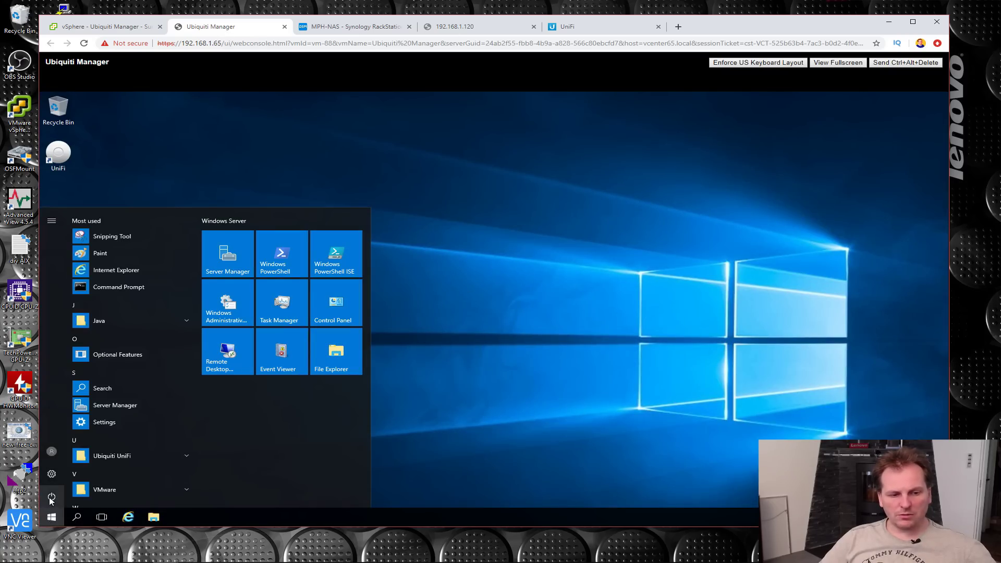
pyautogui.click(51, 498)
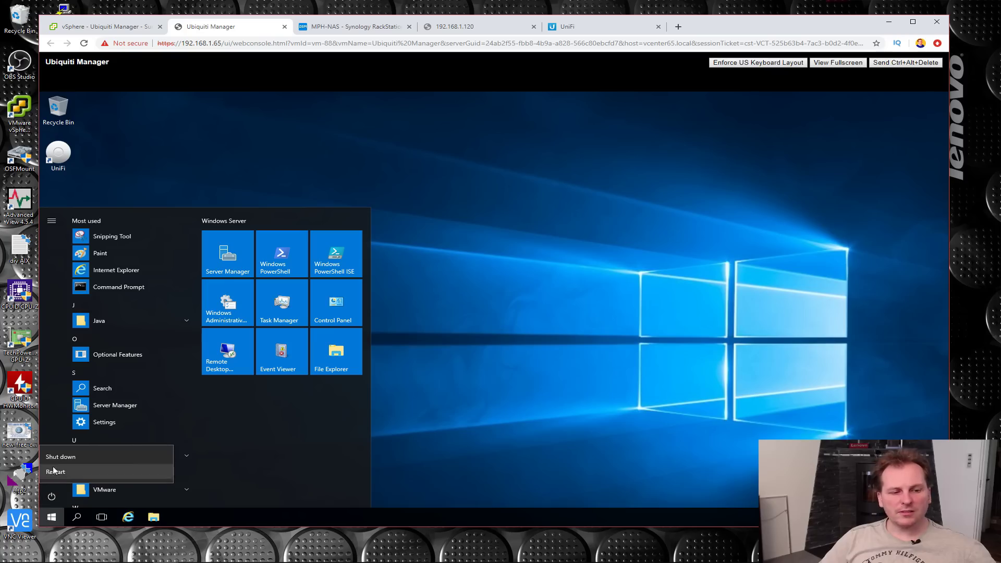
pyautogui.click(65, 458)
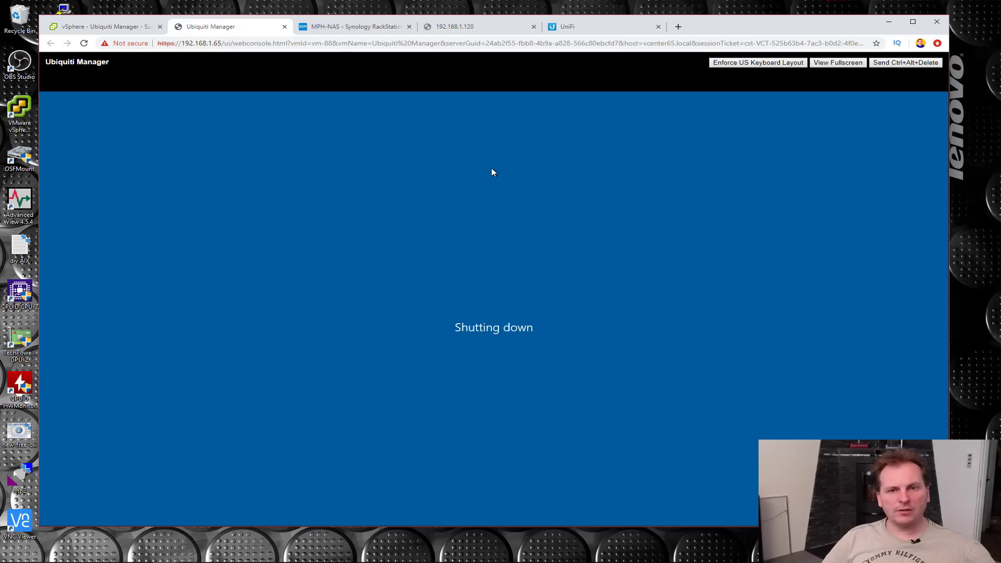
pyautogui.click(597, 27)
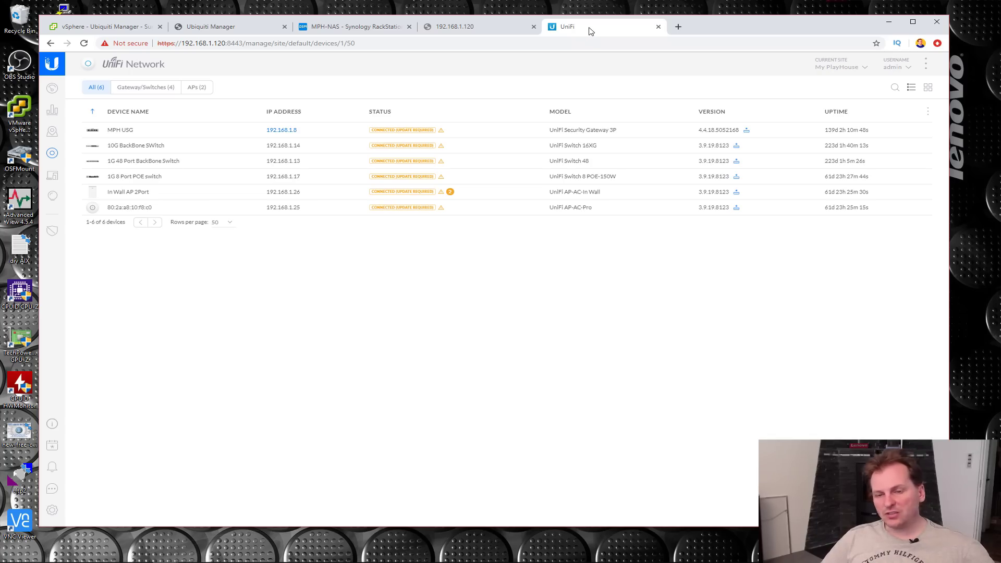
pyautogui.hotkey('ctrl', '3')
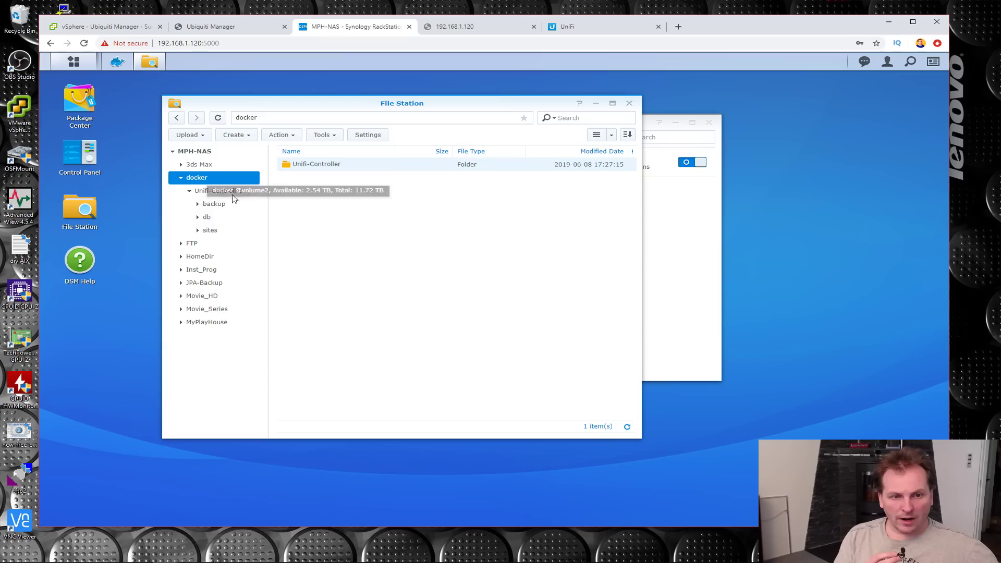
# Step: Show the docker > Unifi-Controller folder with its backup, db and sites subfolders
pyautogui.click(204, 194)
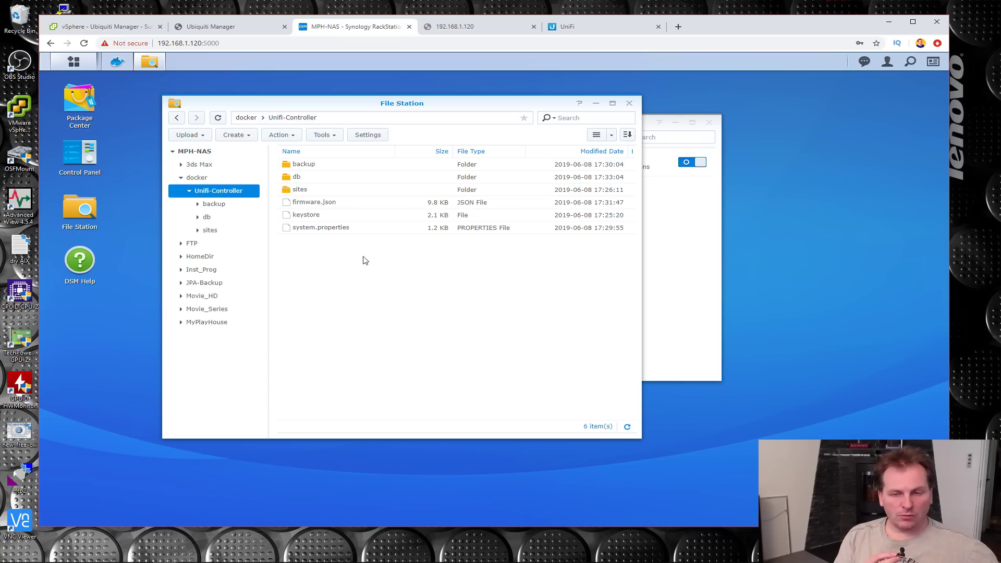
# Step: Bring the Docker container list with MPH-unifi-Controller running back to the front
pyautogui.click(677, 265)
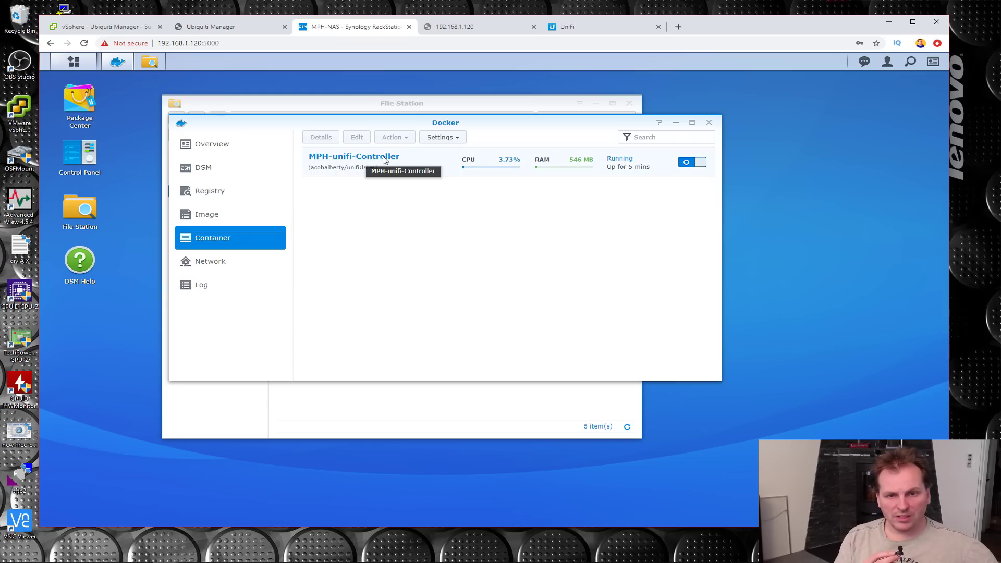